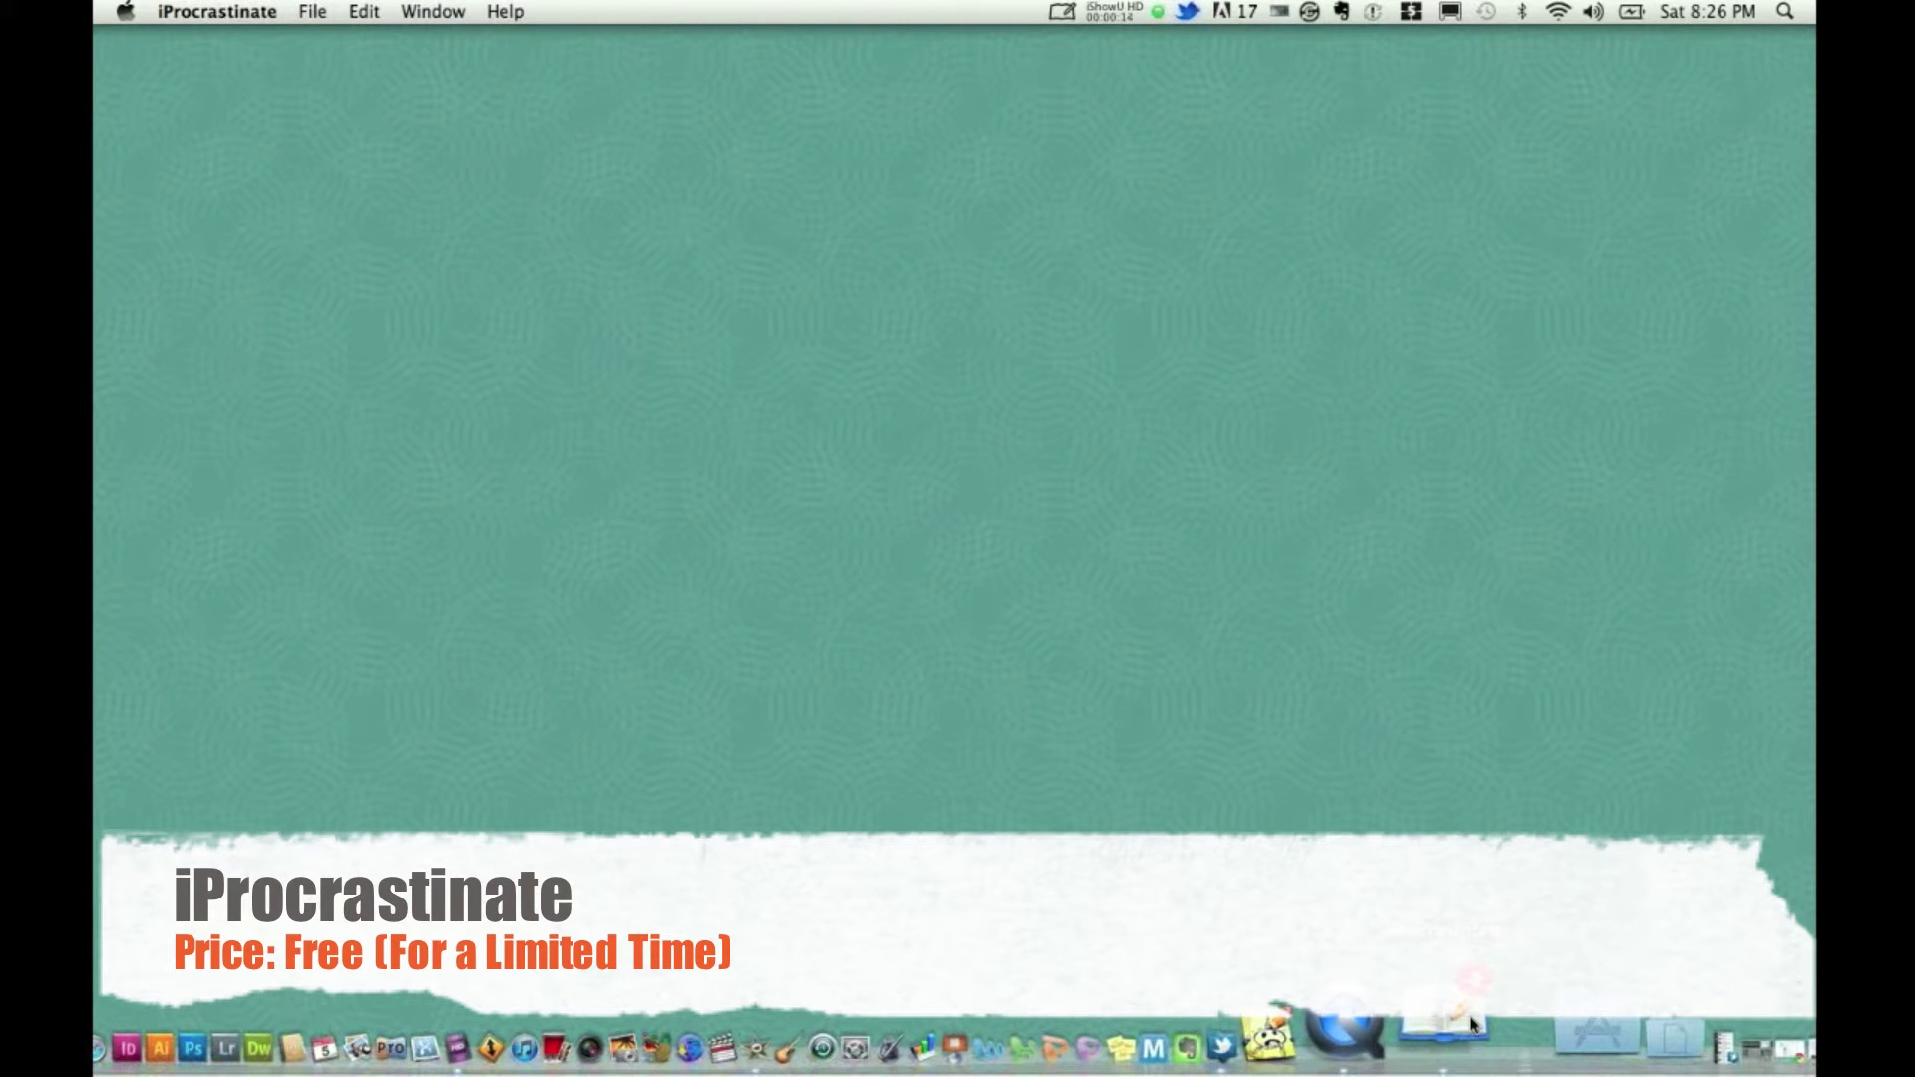
# - Bring up the iProcrastinate main window with the School task for the English 1204 paper
pyautogui.click(1446, 1024)
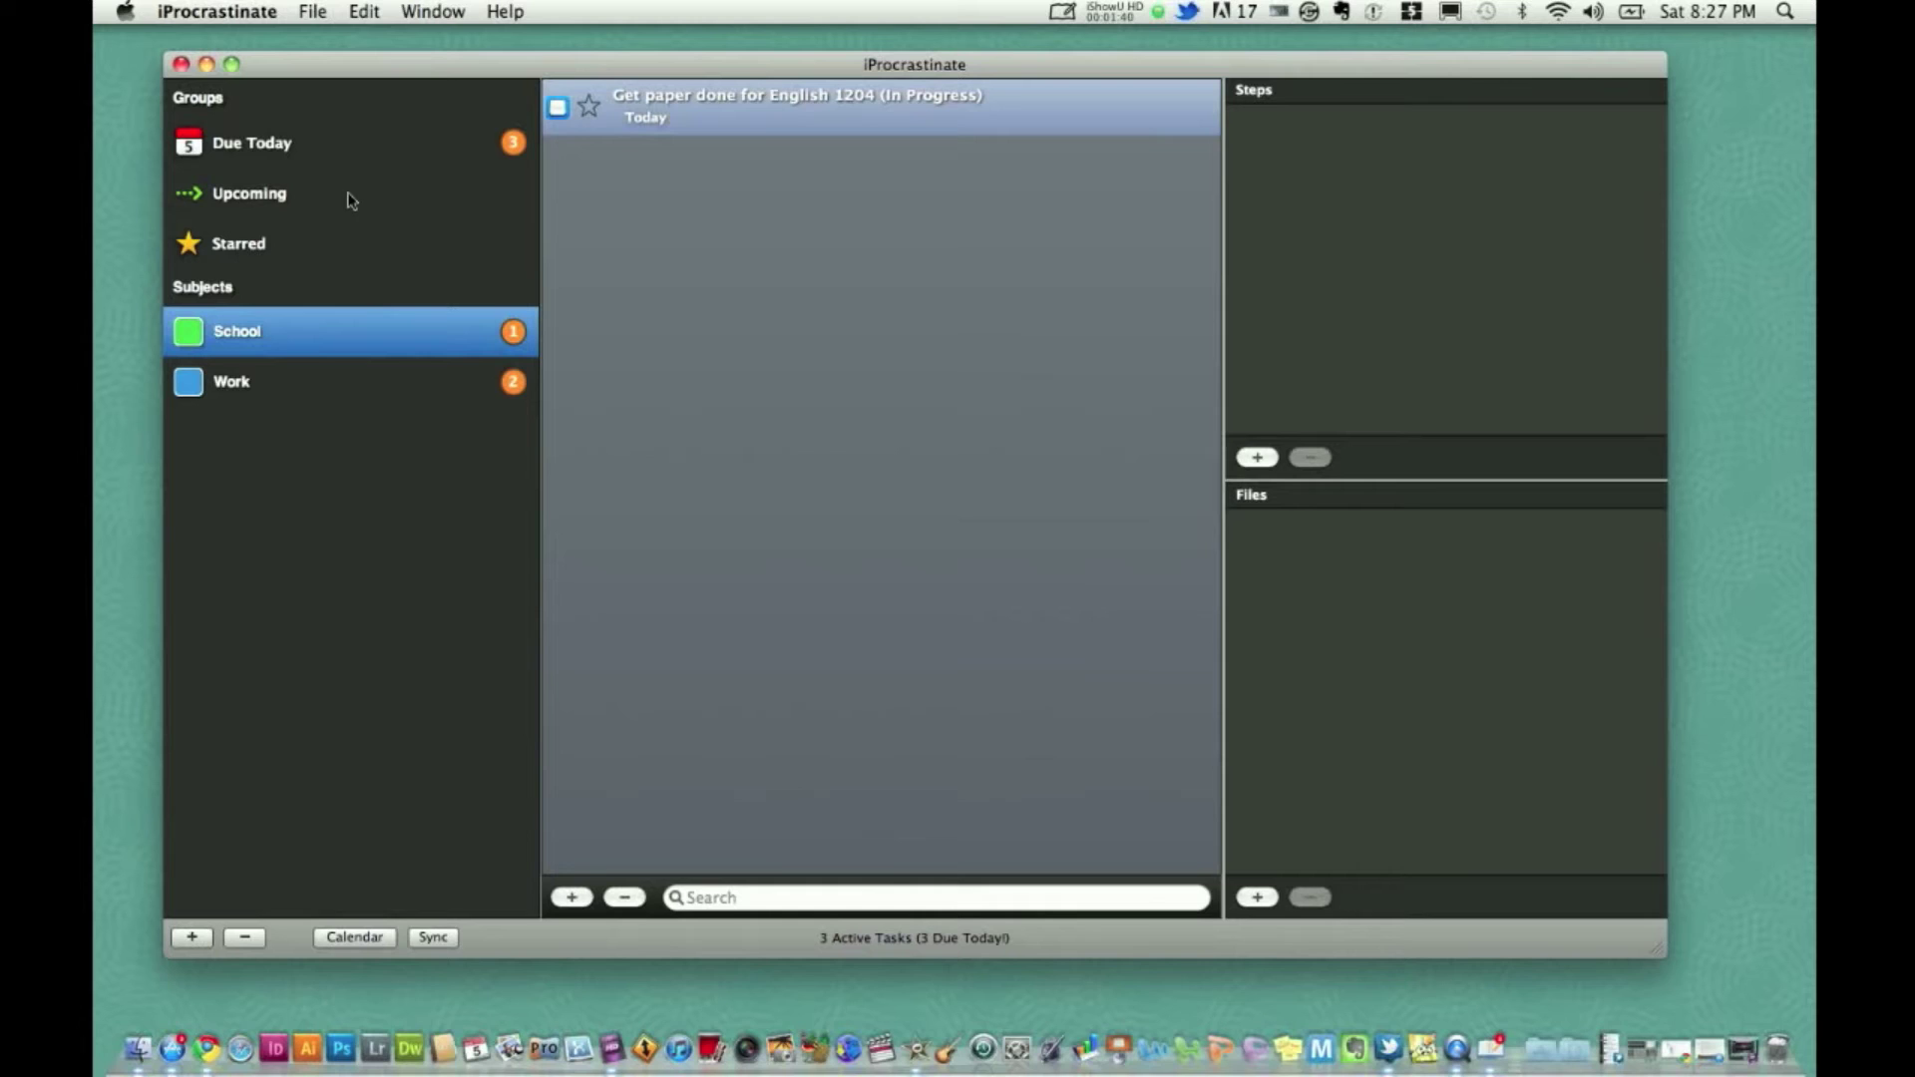
# - Review Due Today, Upcoming, Starred, School and Work tasks, then add a new subject, Subject 3
pyautogui.click(287, 155)
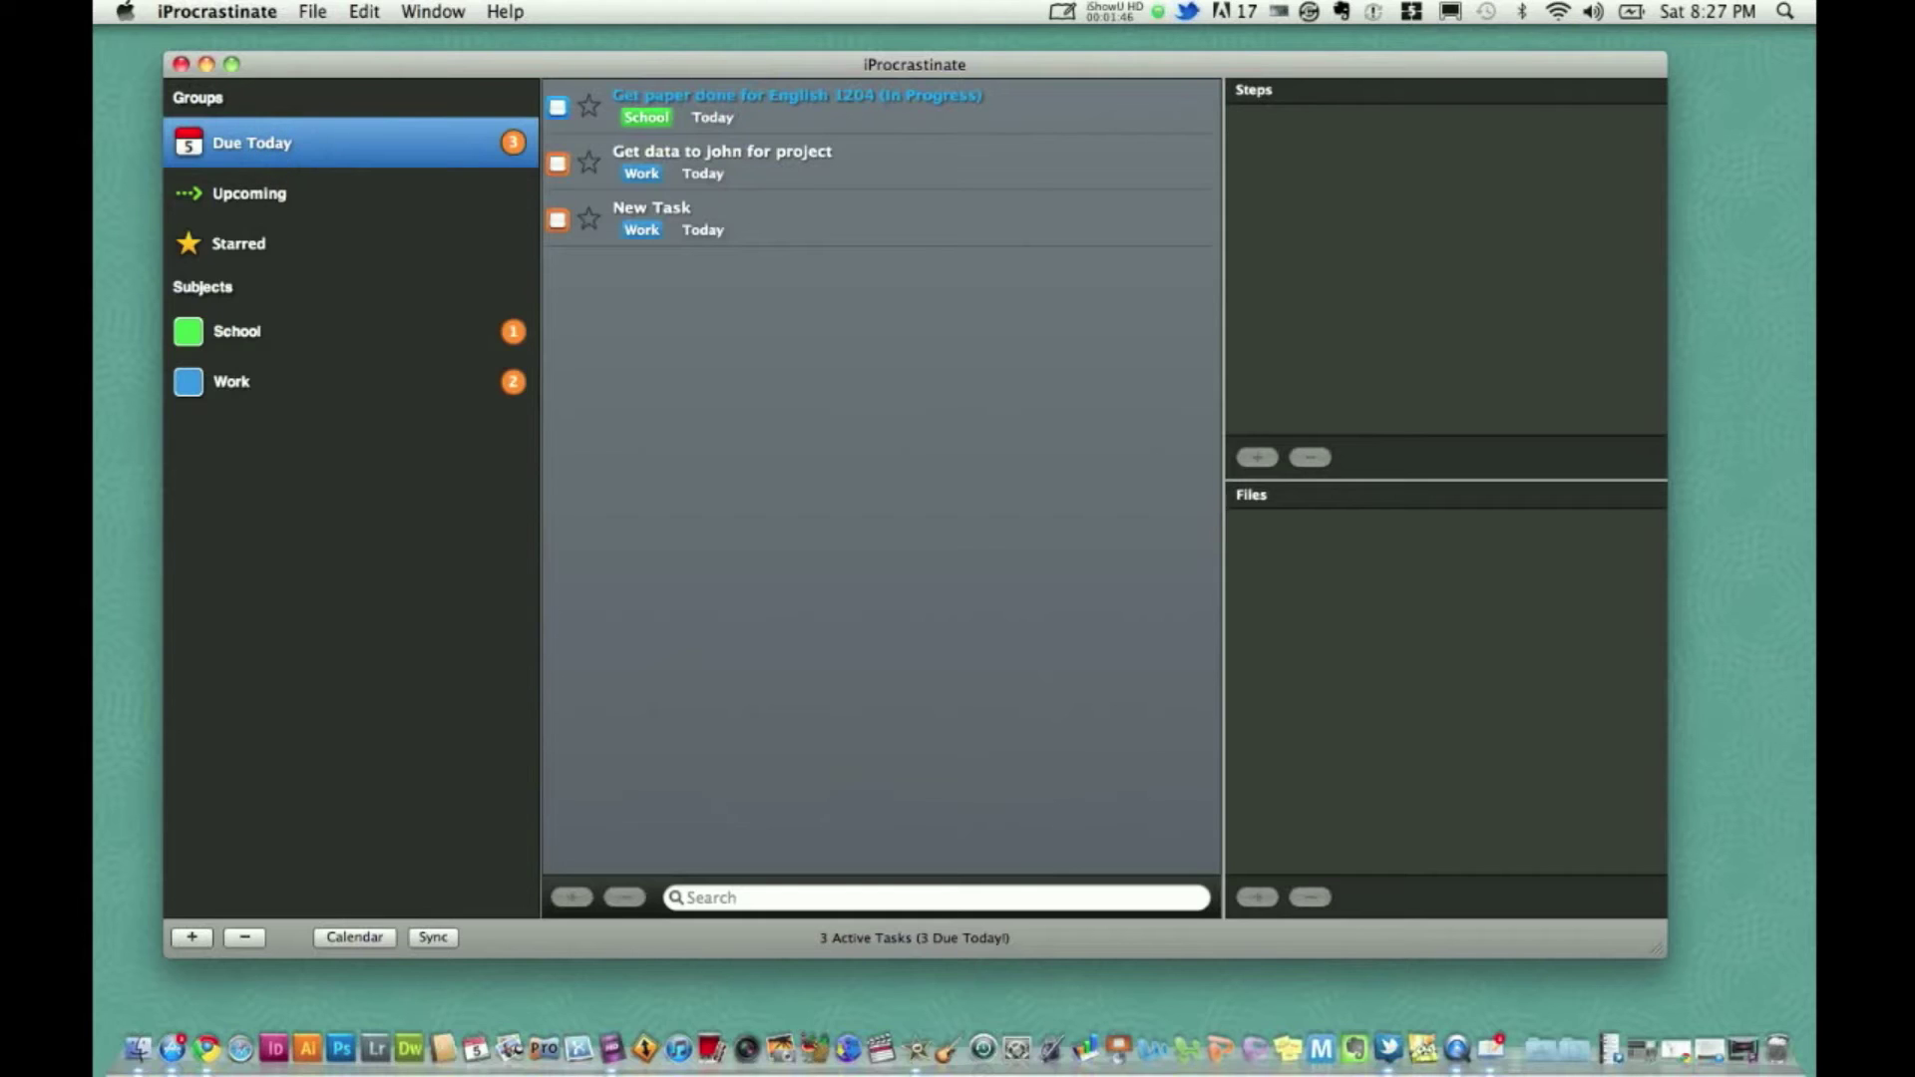
pyautogui.click(279, 193)
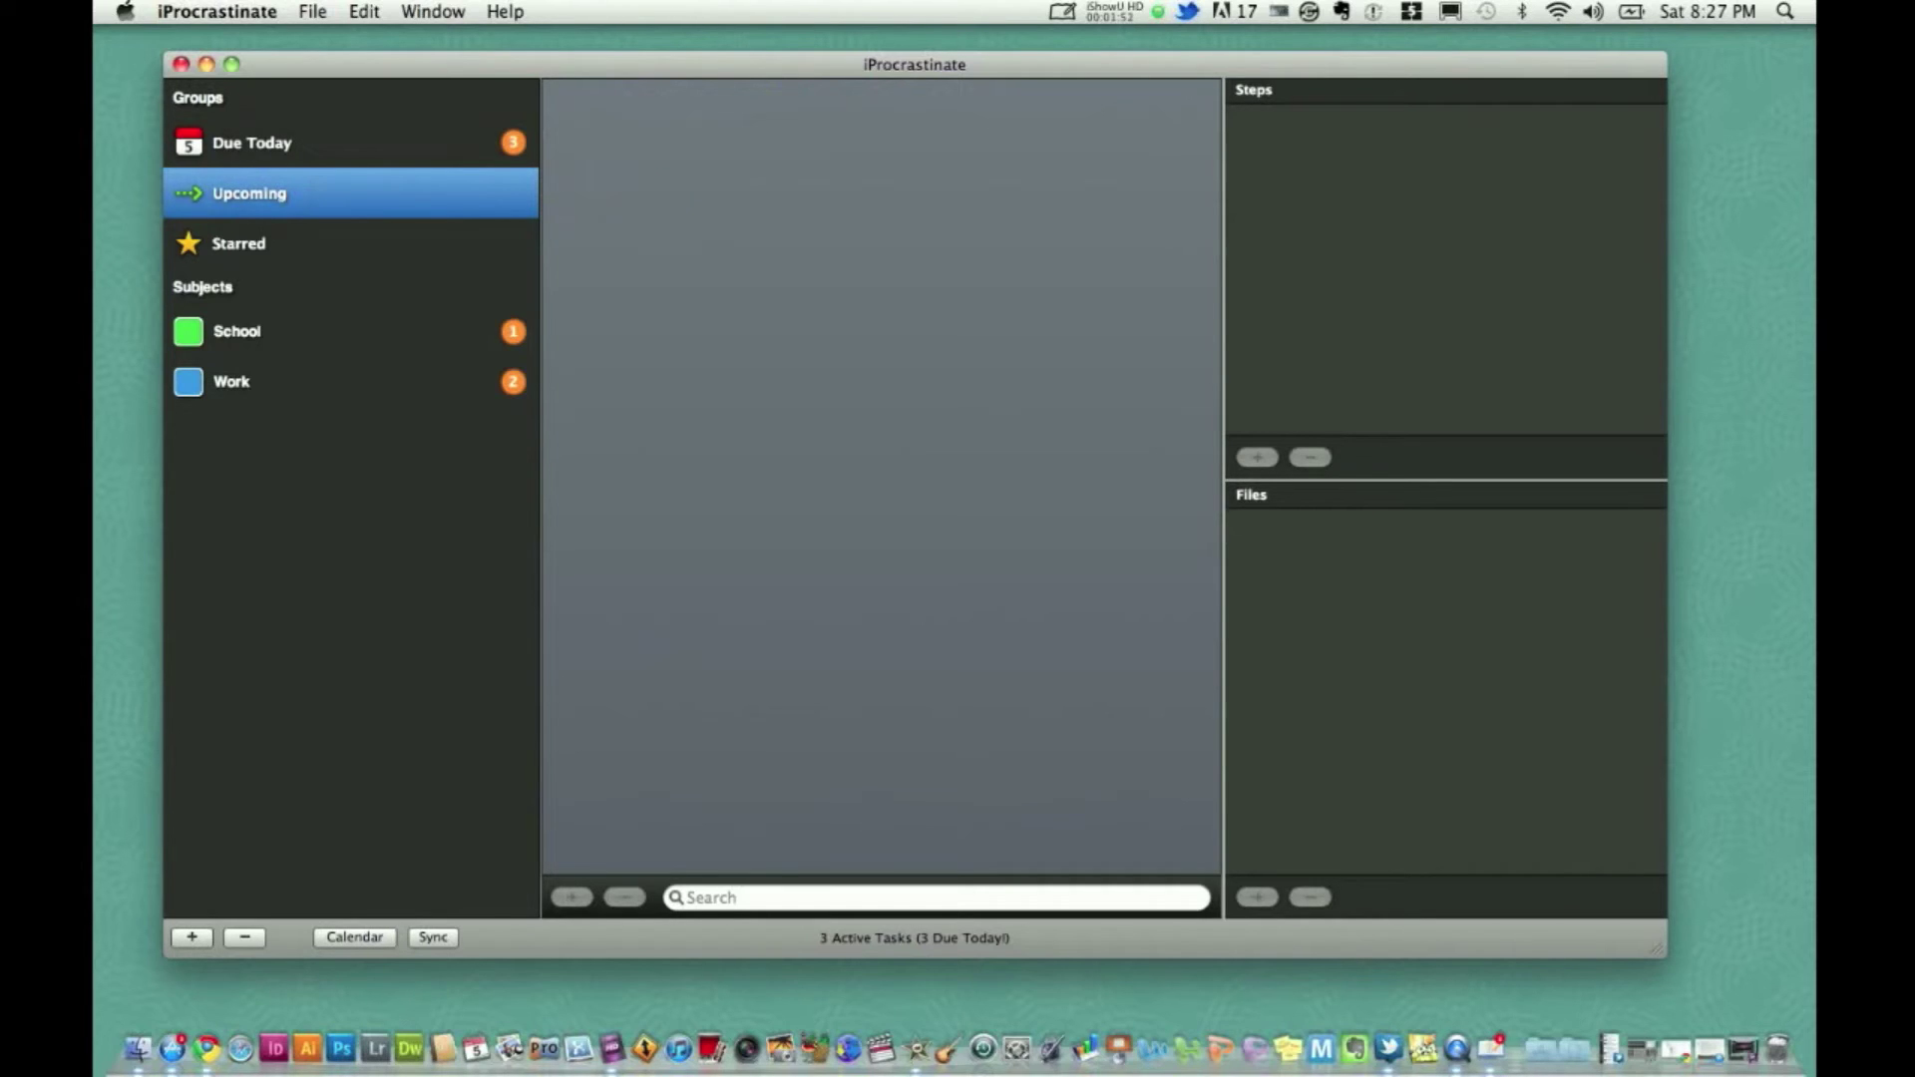
pyautogui.click(283, 248)
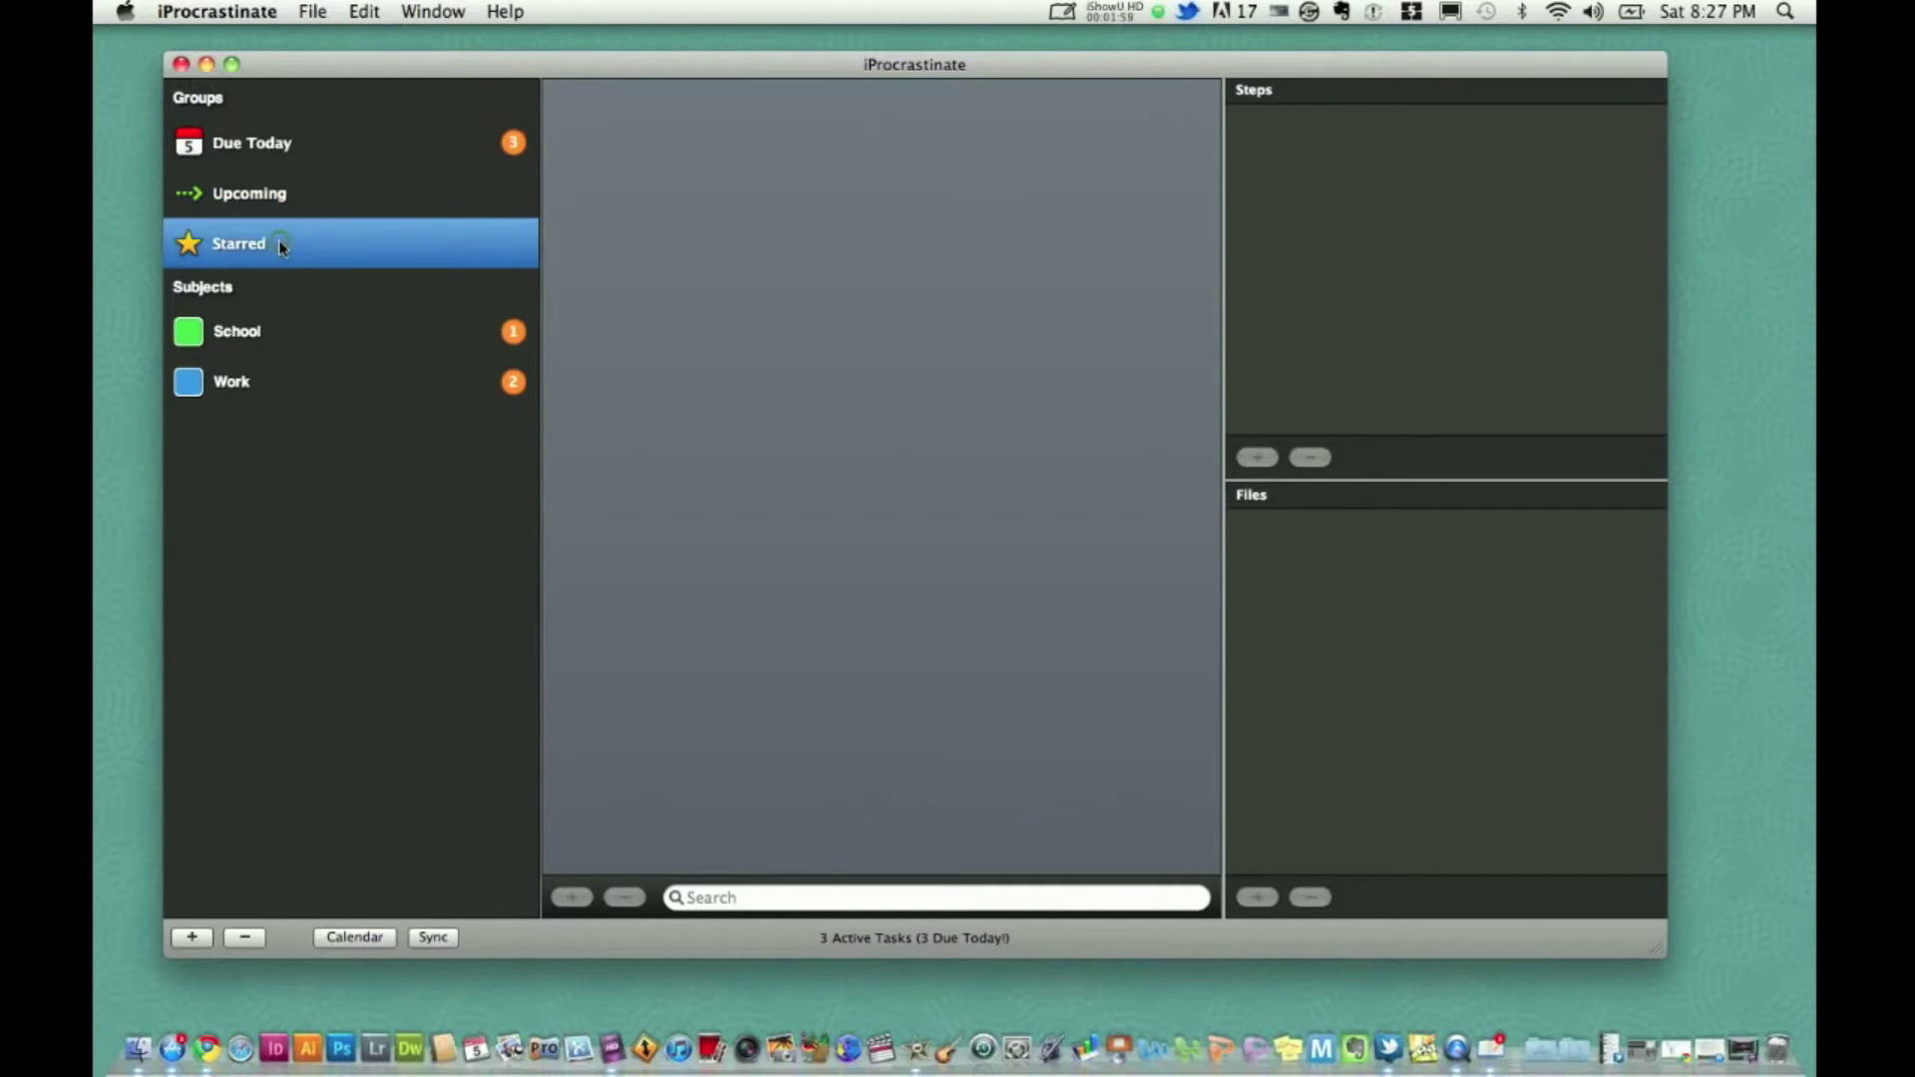
pyautogui.click(259, 337)
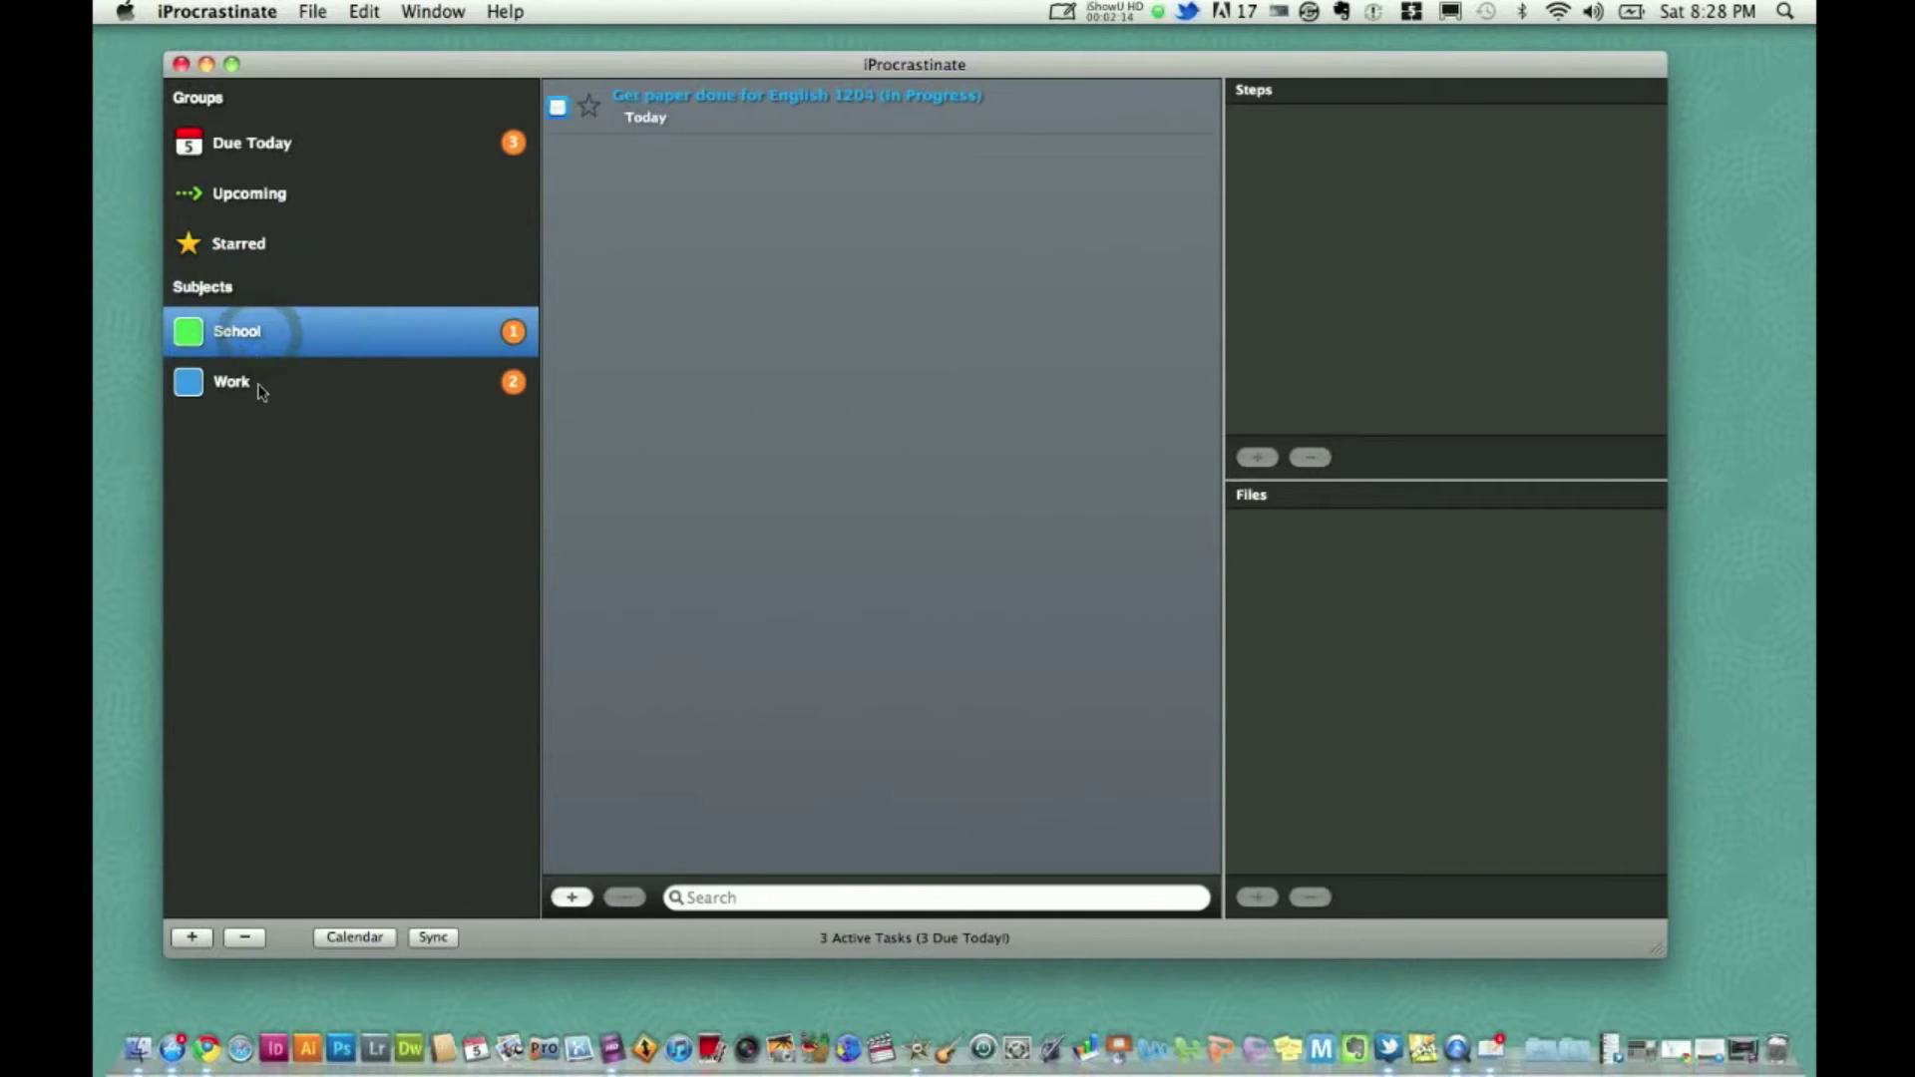
pyautogui.click(260, 385)
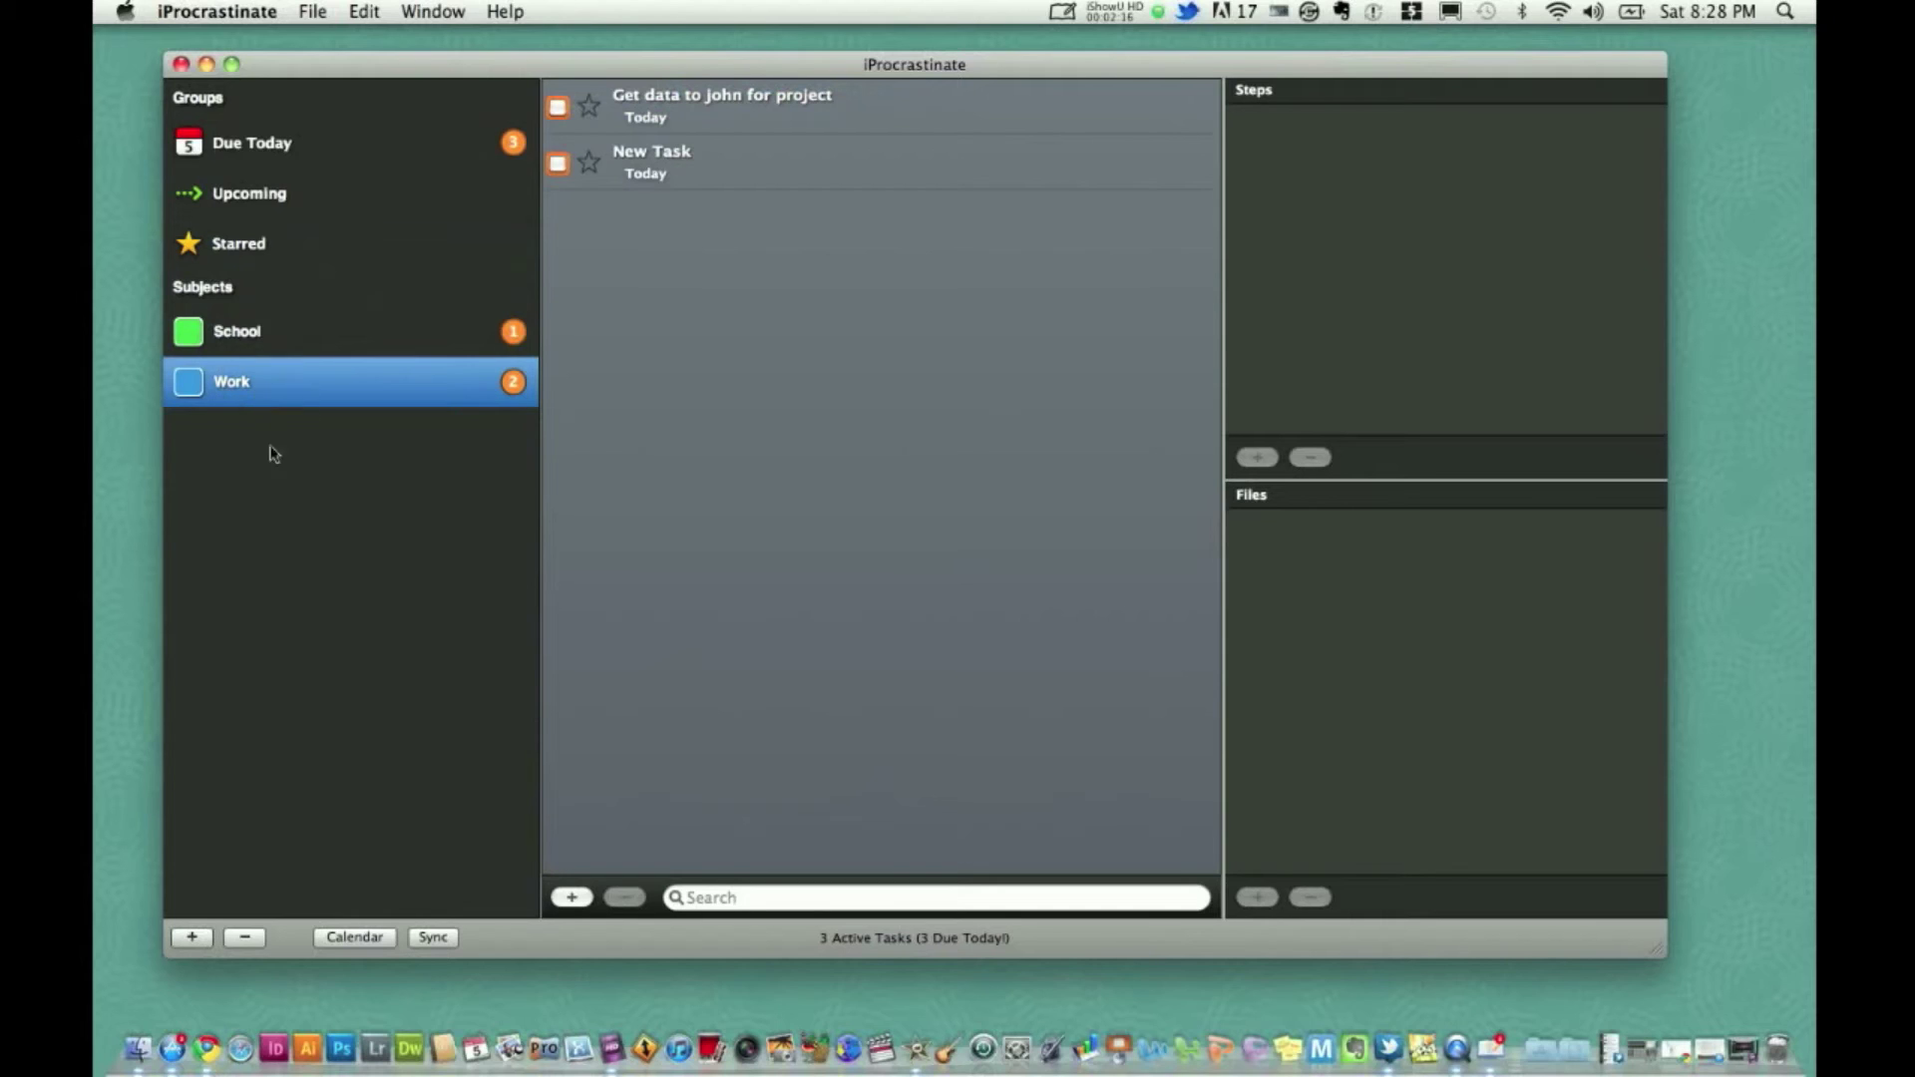
pyautogui.click(190, 939)
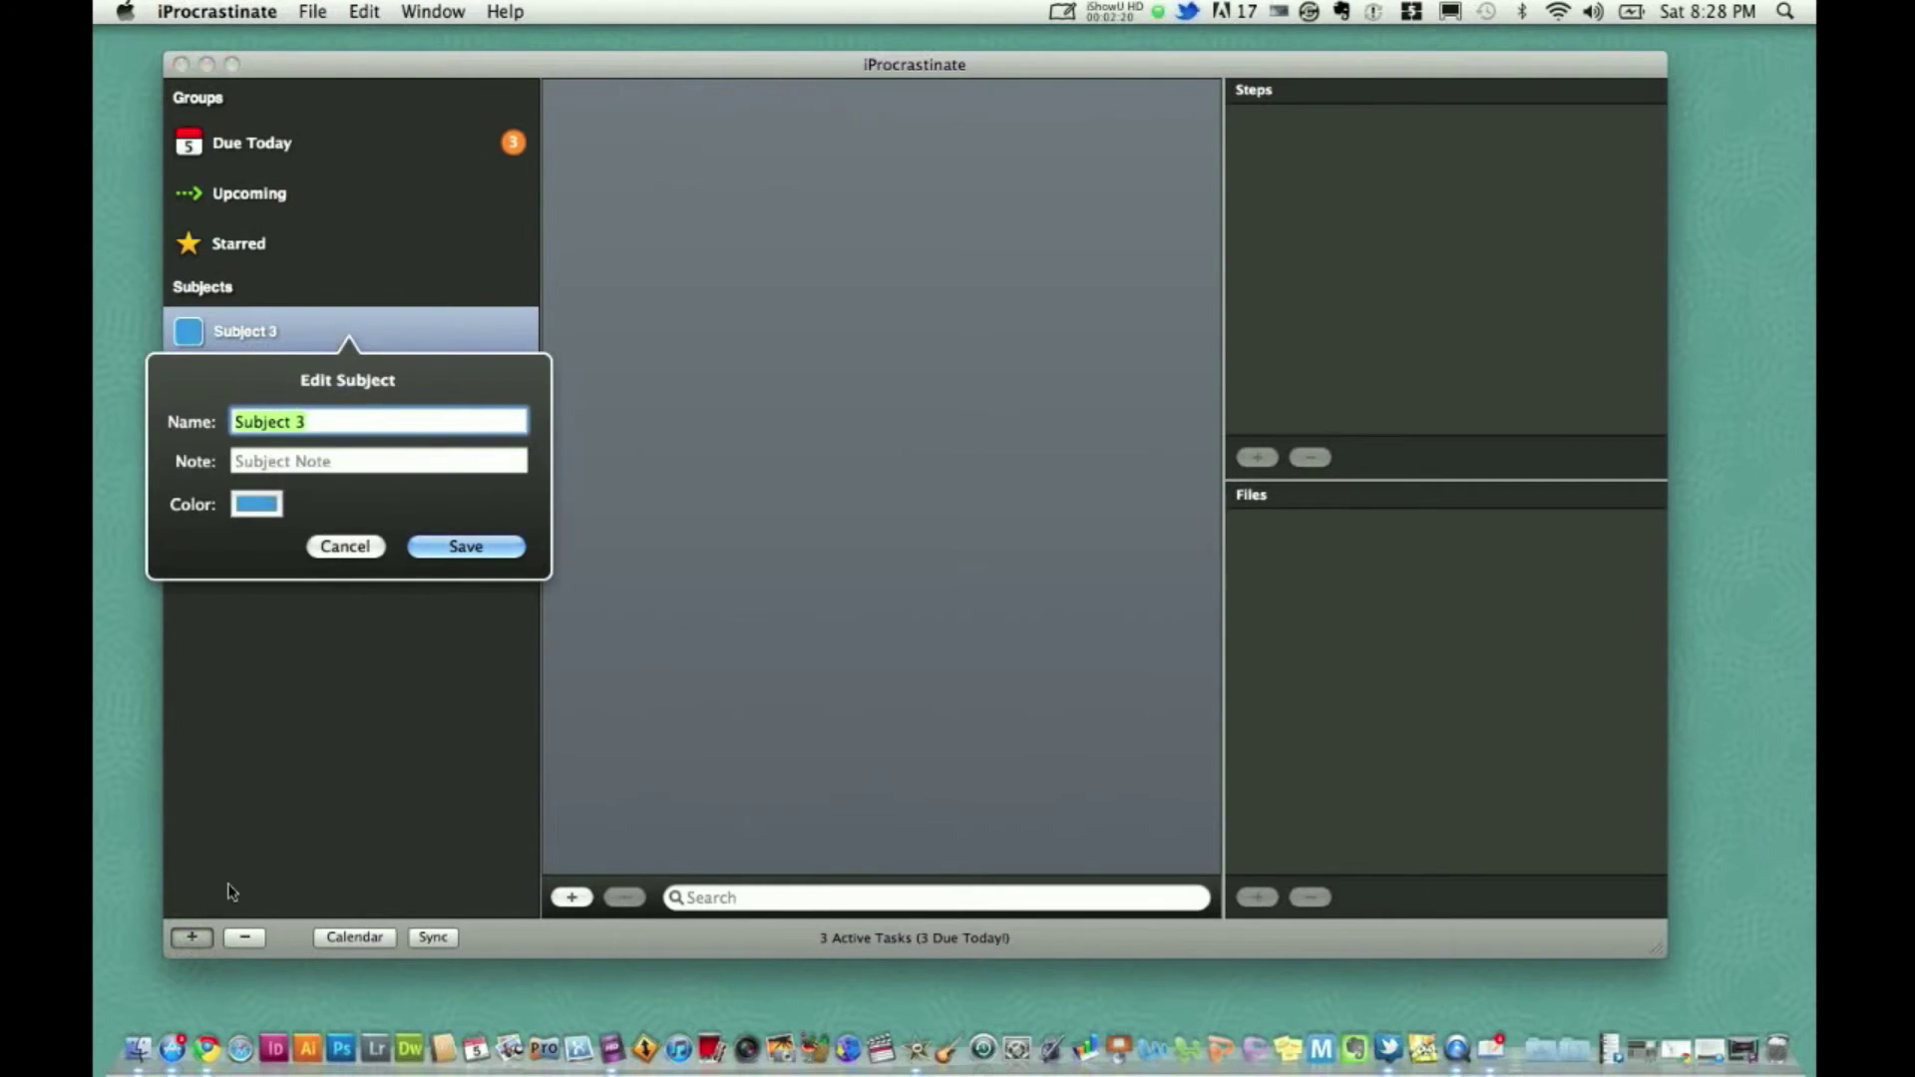
# - Save the new subject as Church and delete the extra Subject 4
pyautogui.write('Church')
pyautogui.click(460, 550)
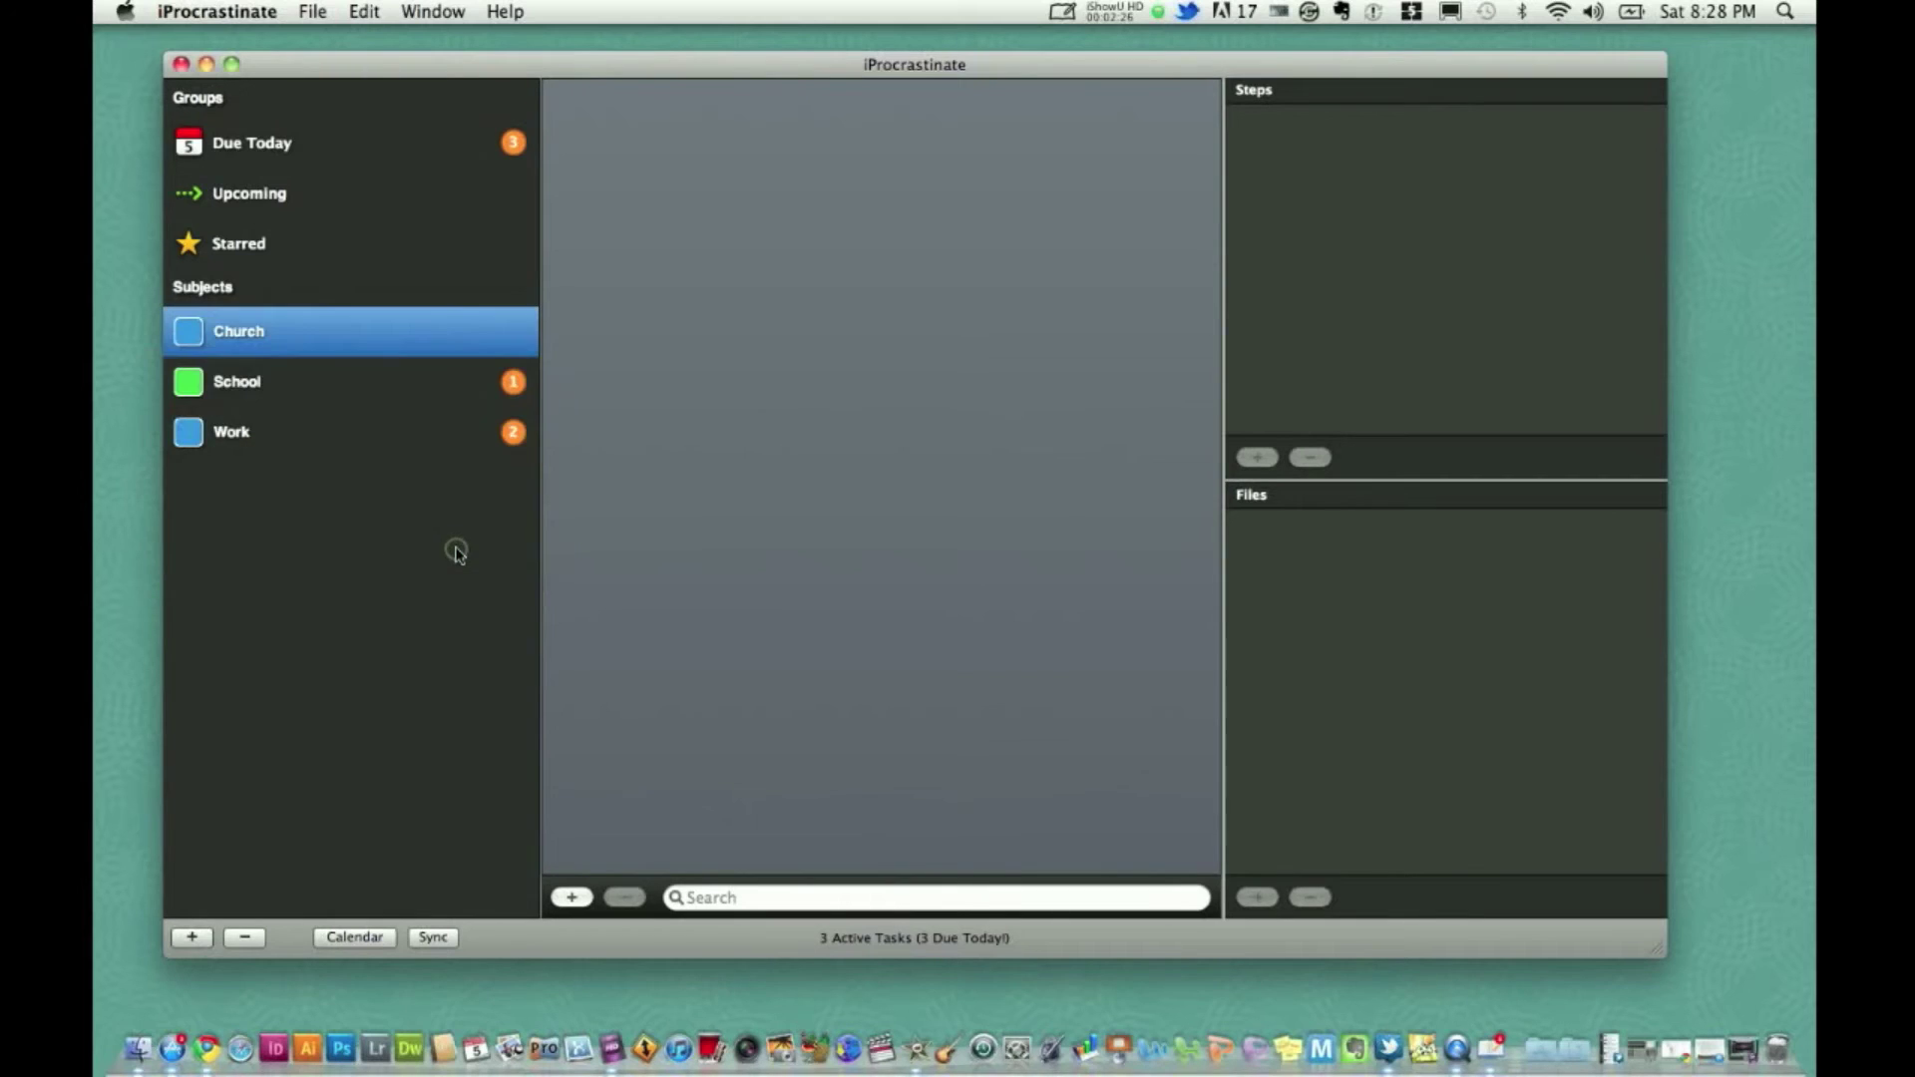
pyautogui.click(179, 945)
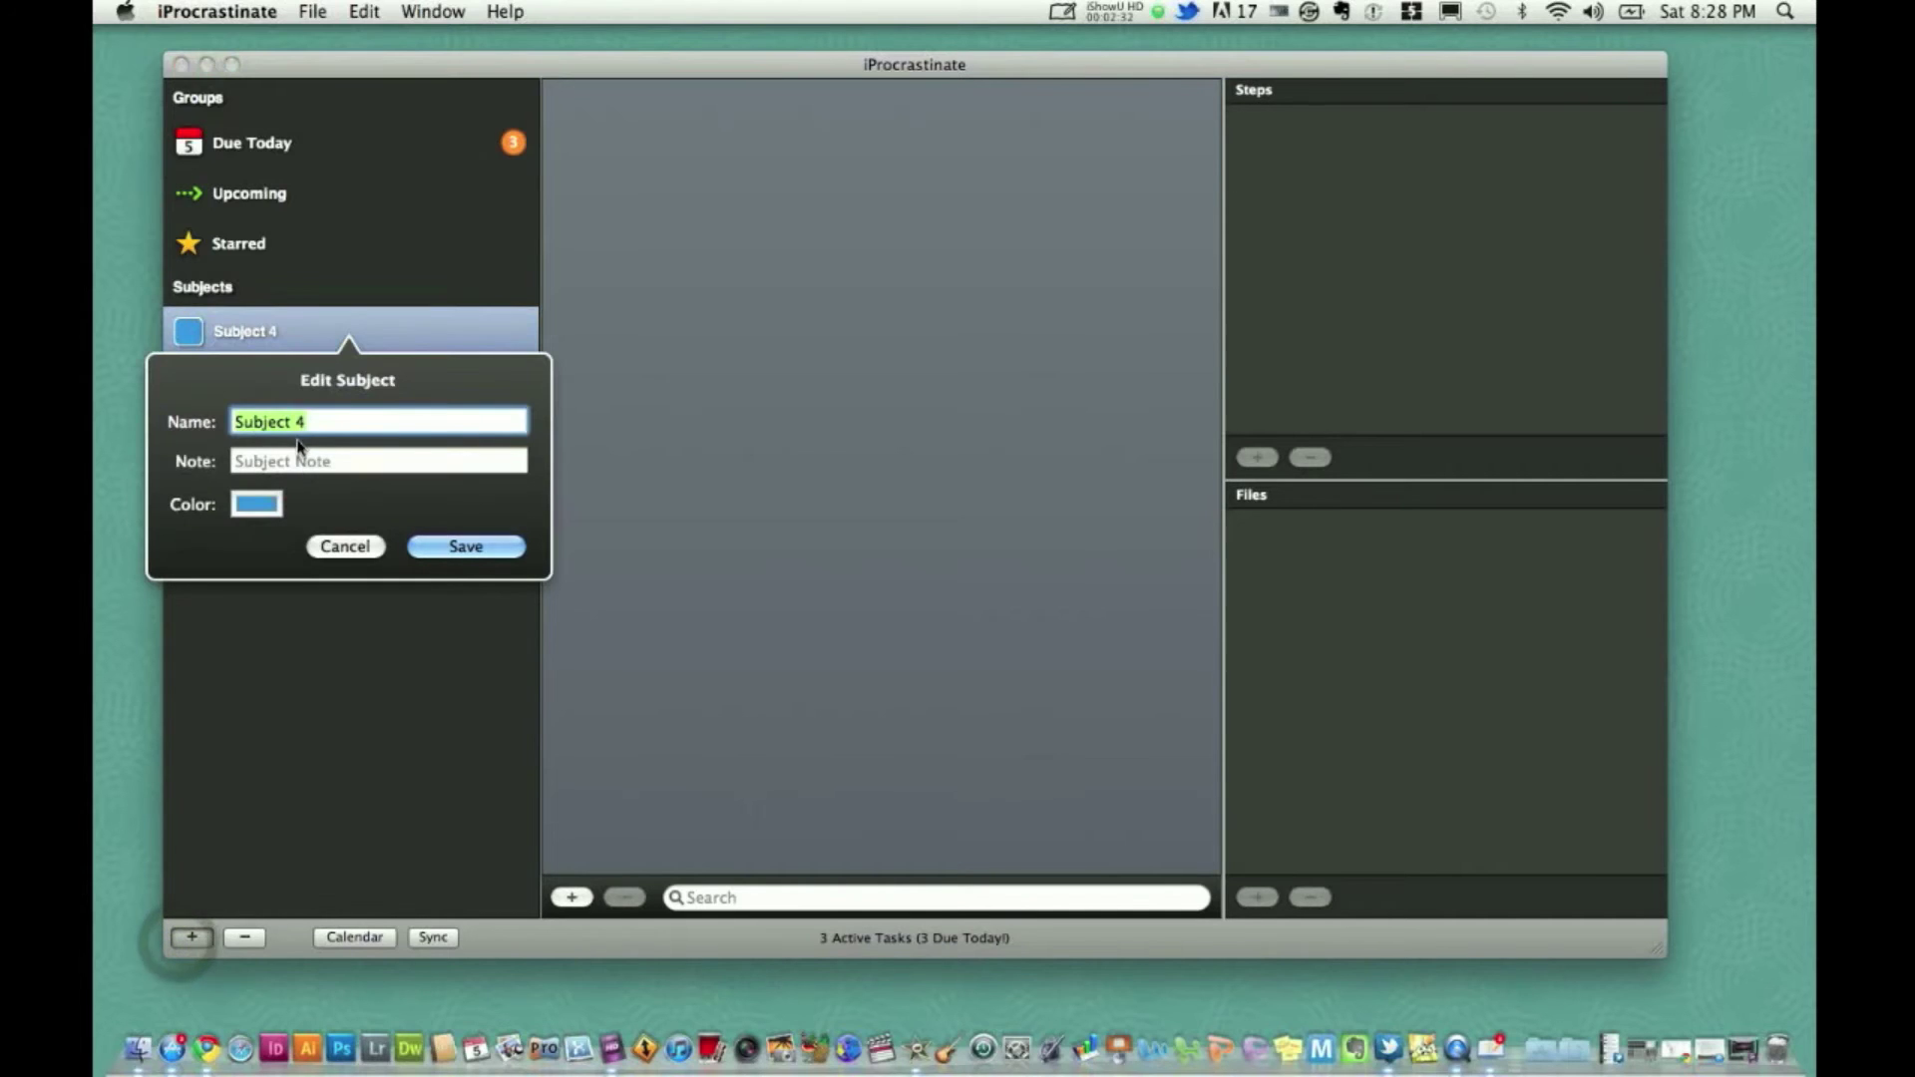
pyautogui.click(351, 545)
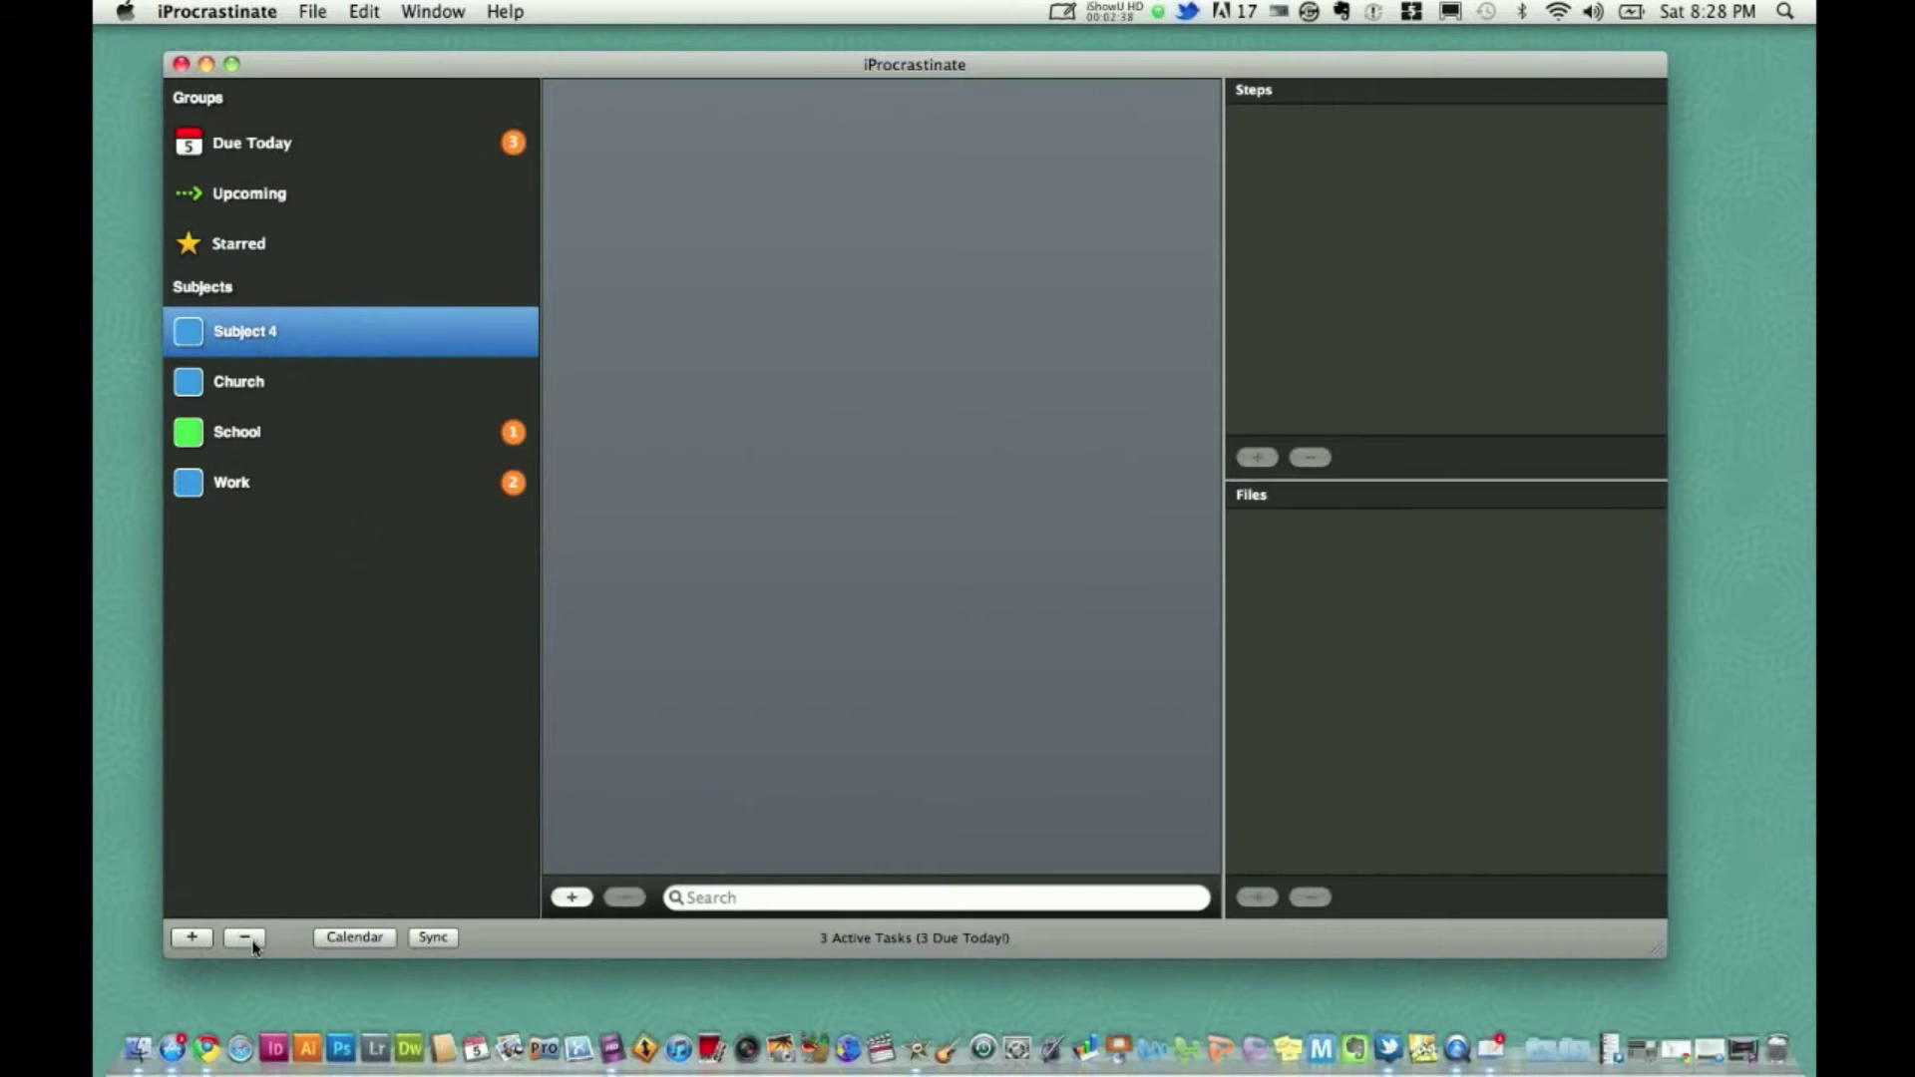
pyautogui.click(245, 938)
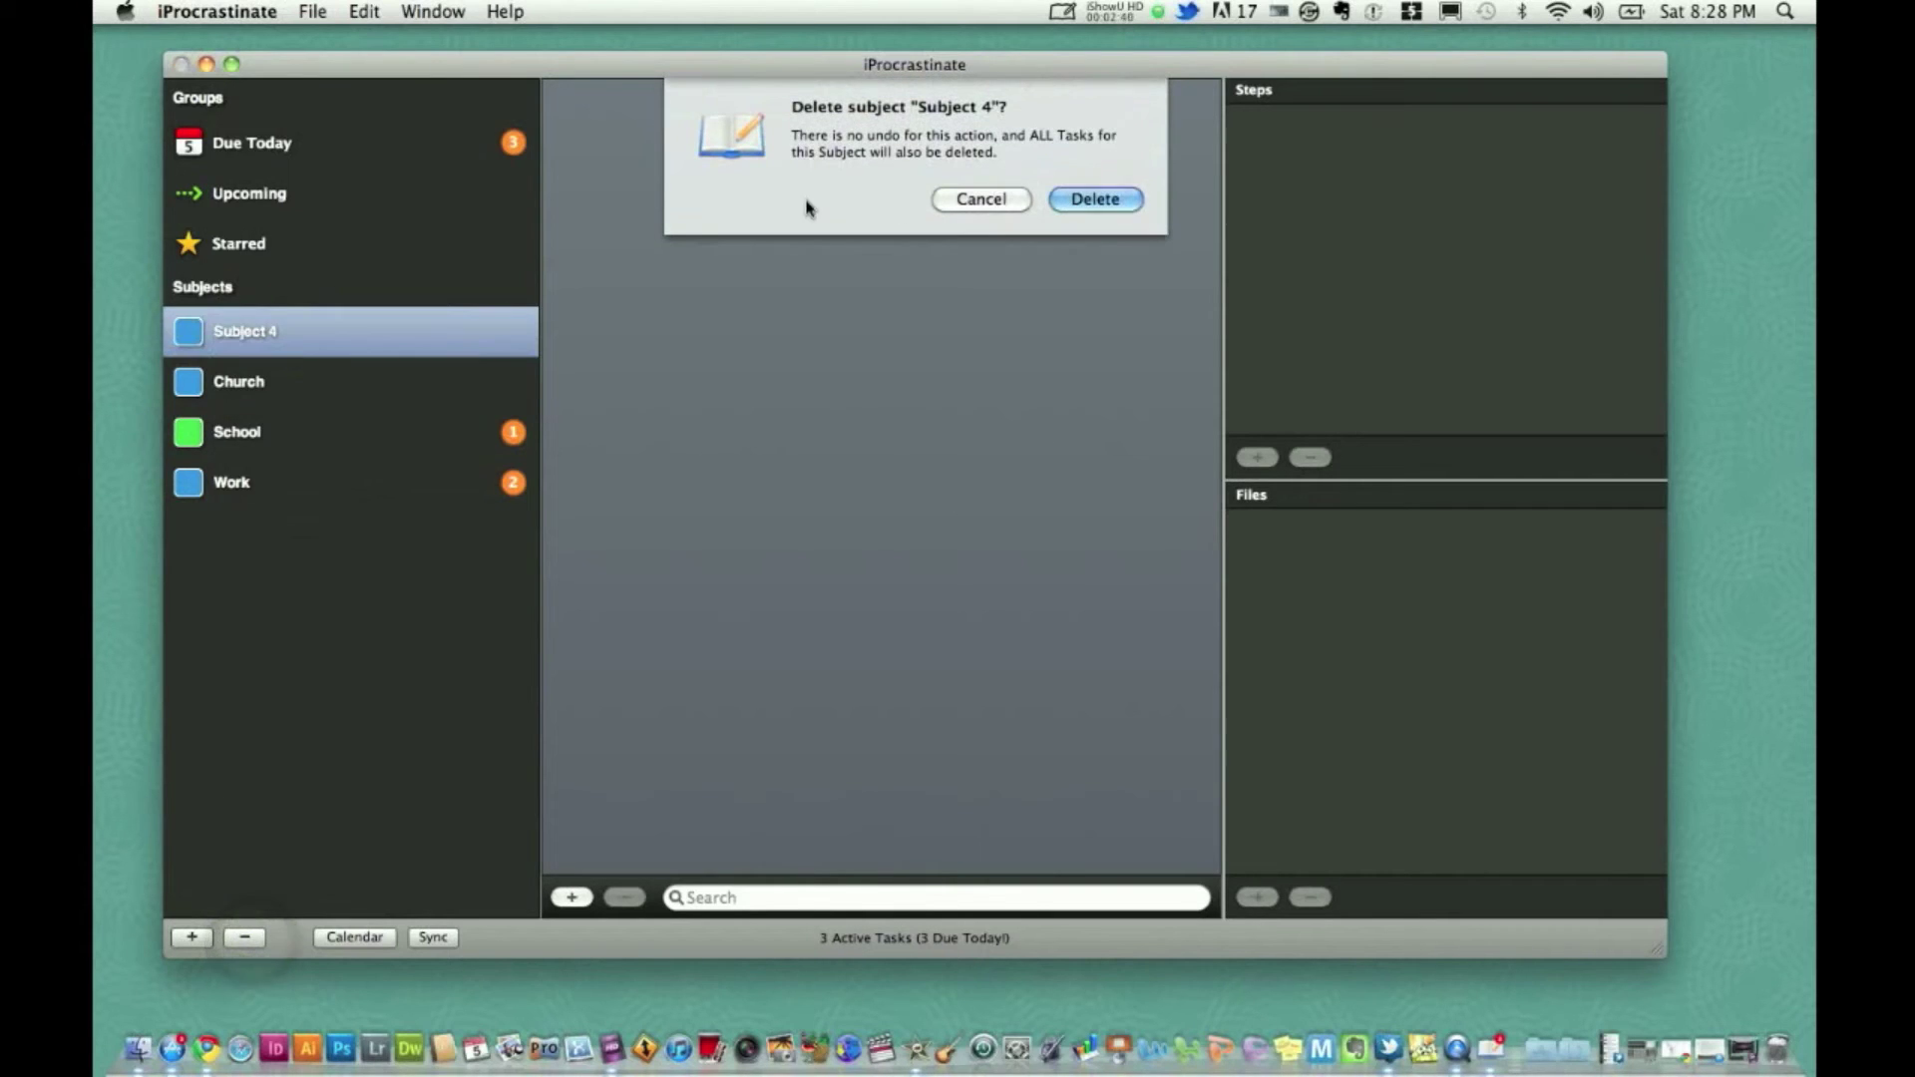
pyautogui.click(1096, 199)
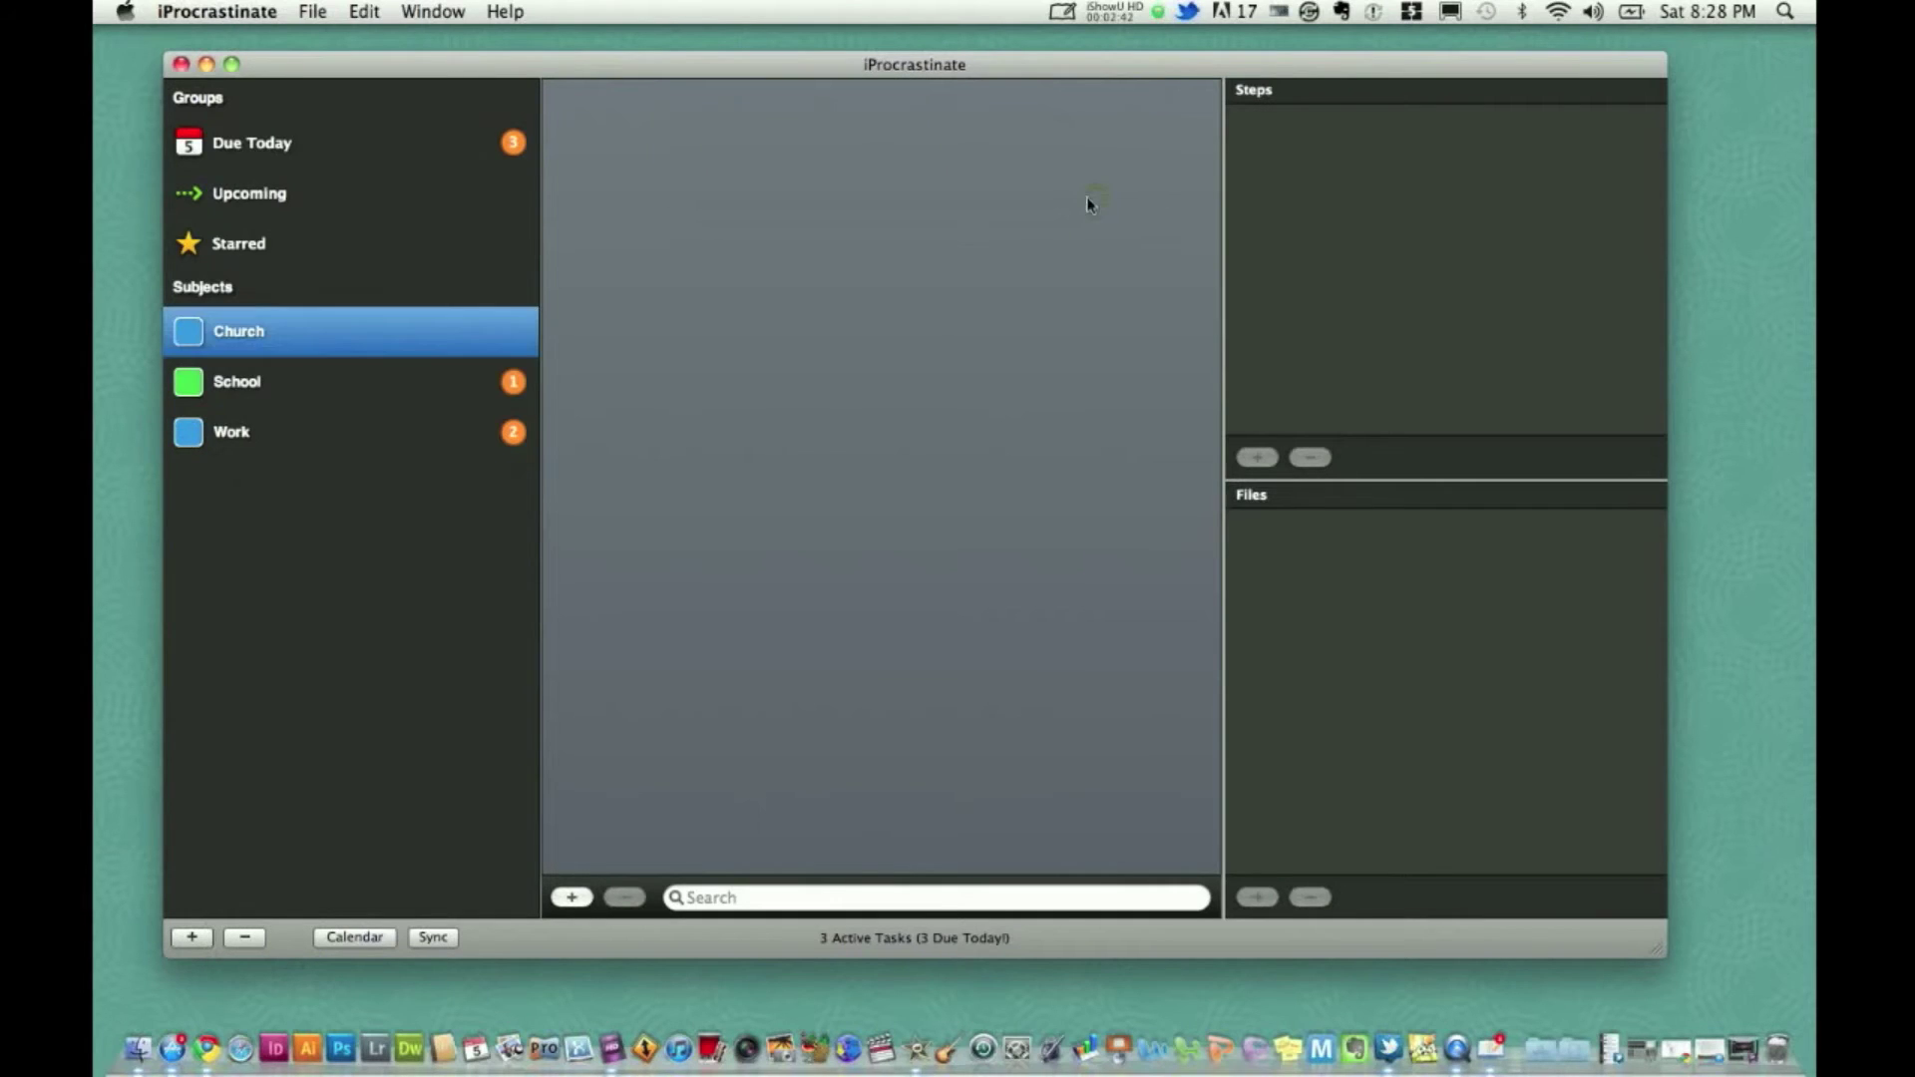
# - Give the Church subject an orange colour and save it
pyautogui.doubleClick(230, 332)
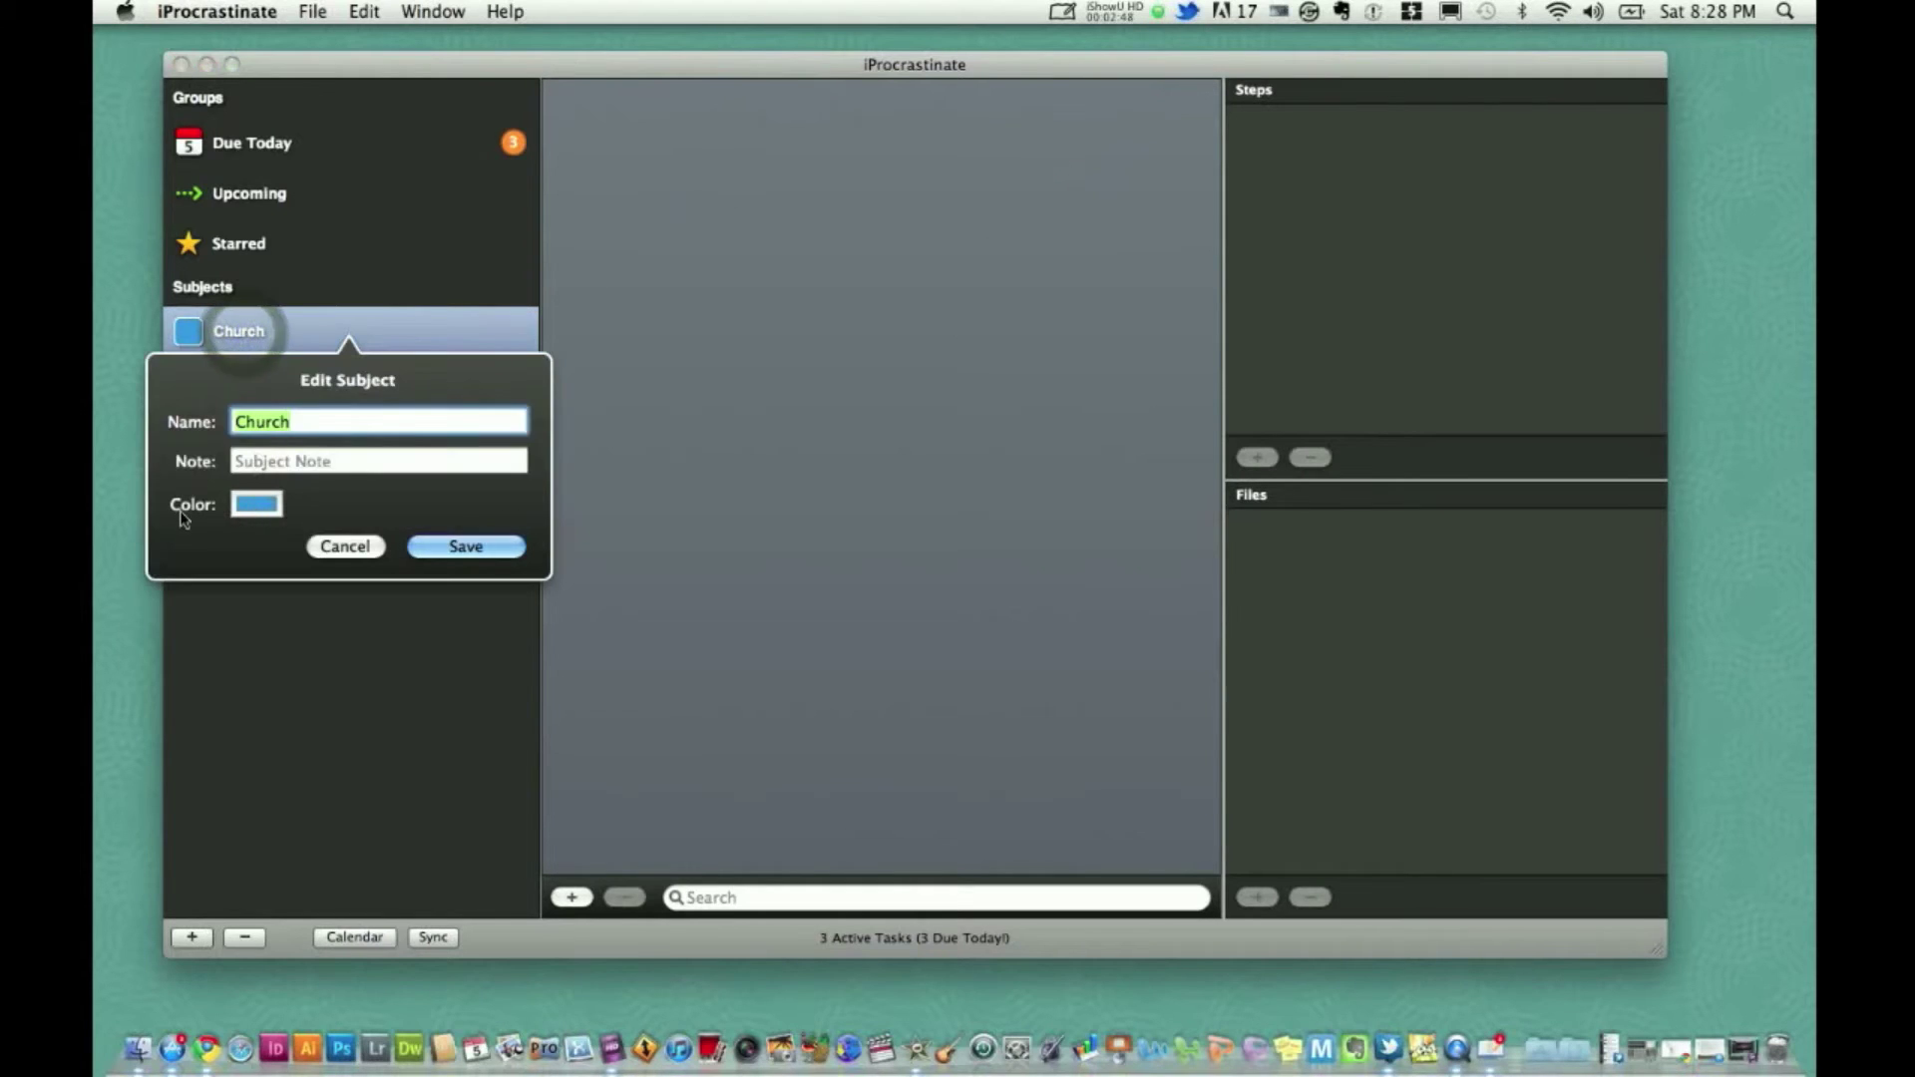
pyautogui.click(256, 504)
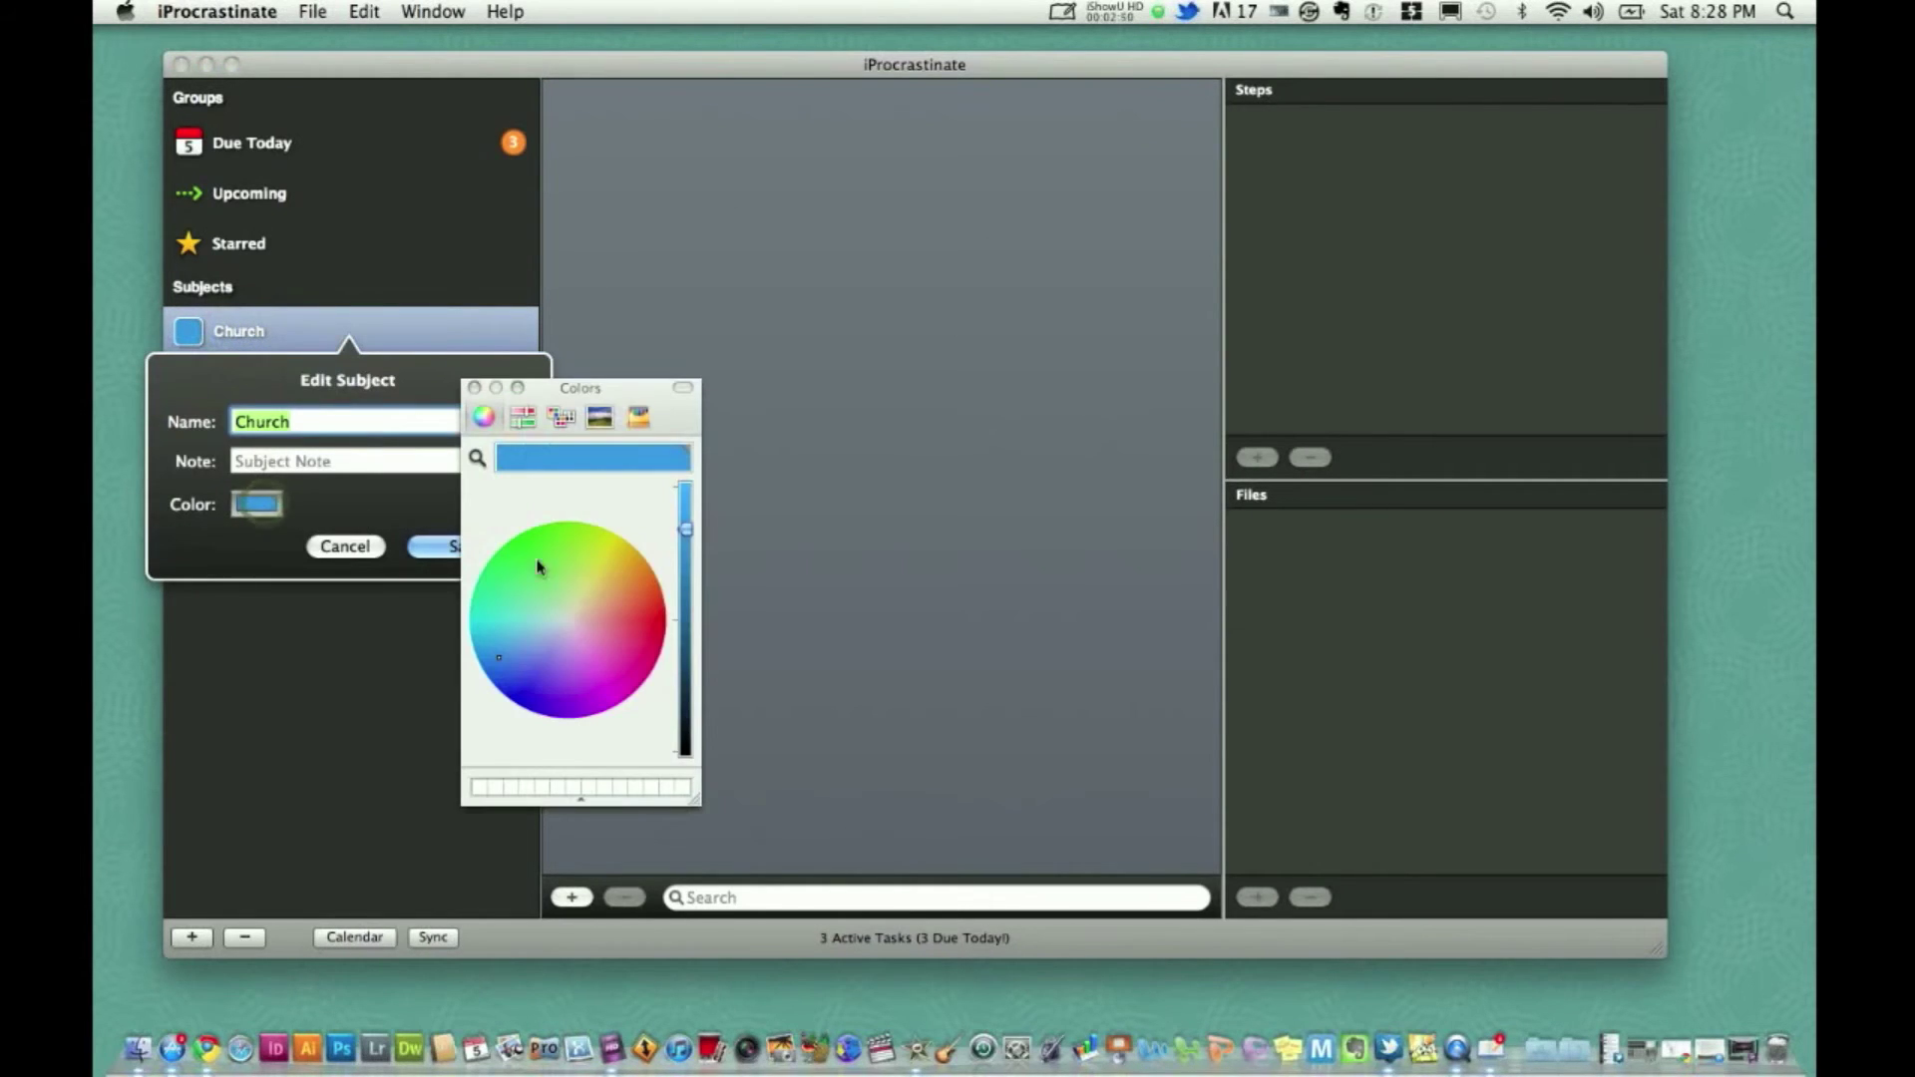
pyautogui.click(640, 577)
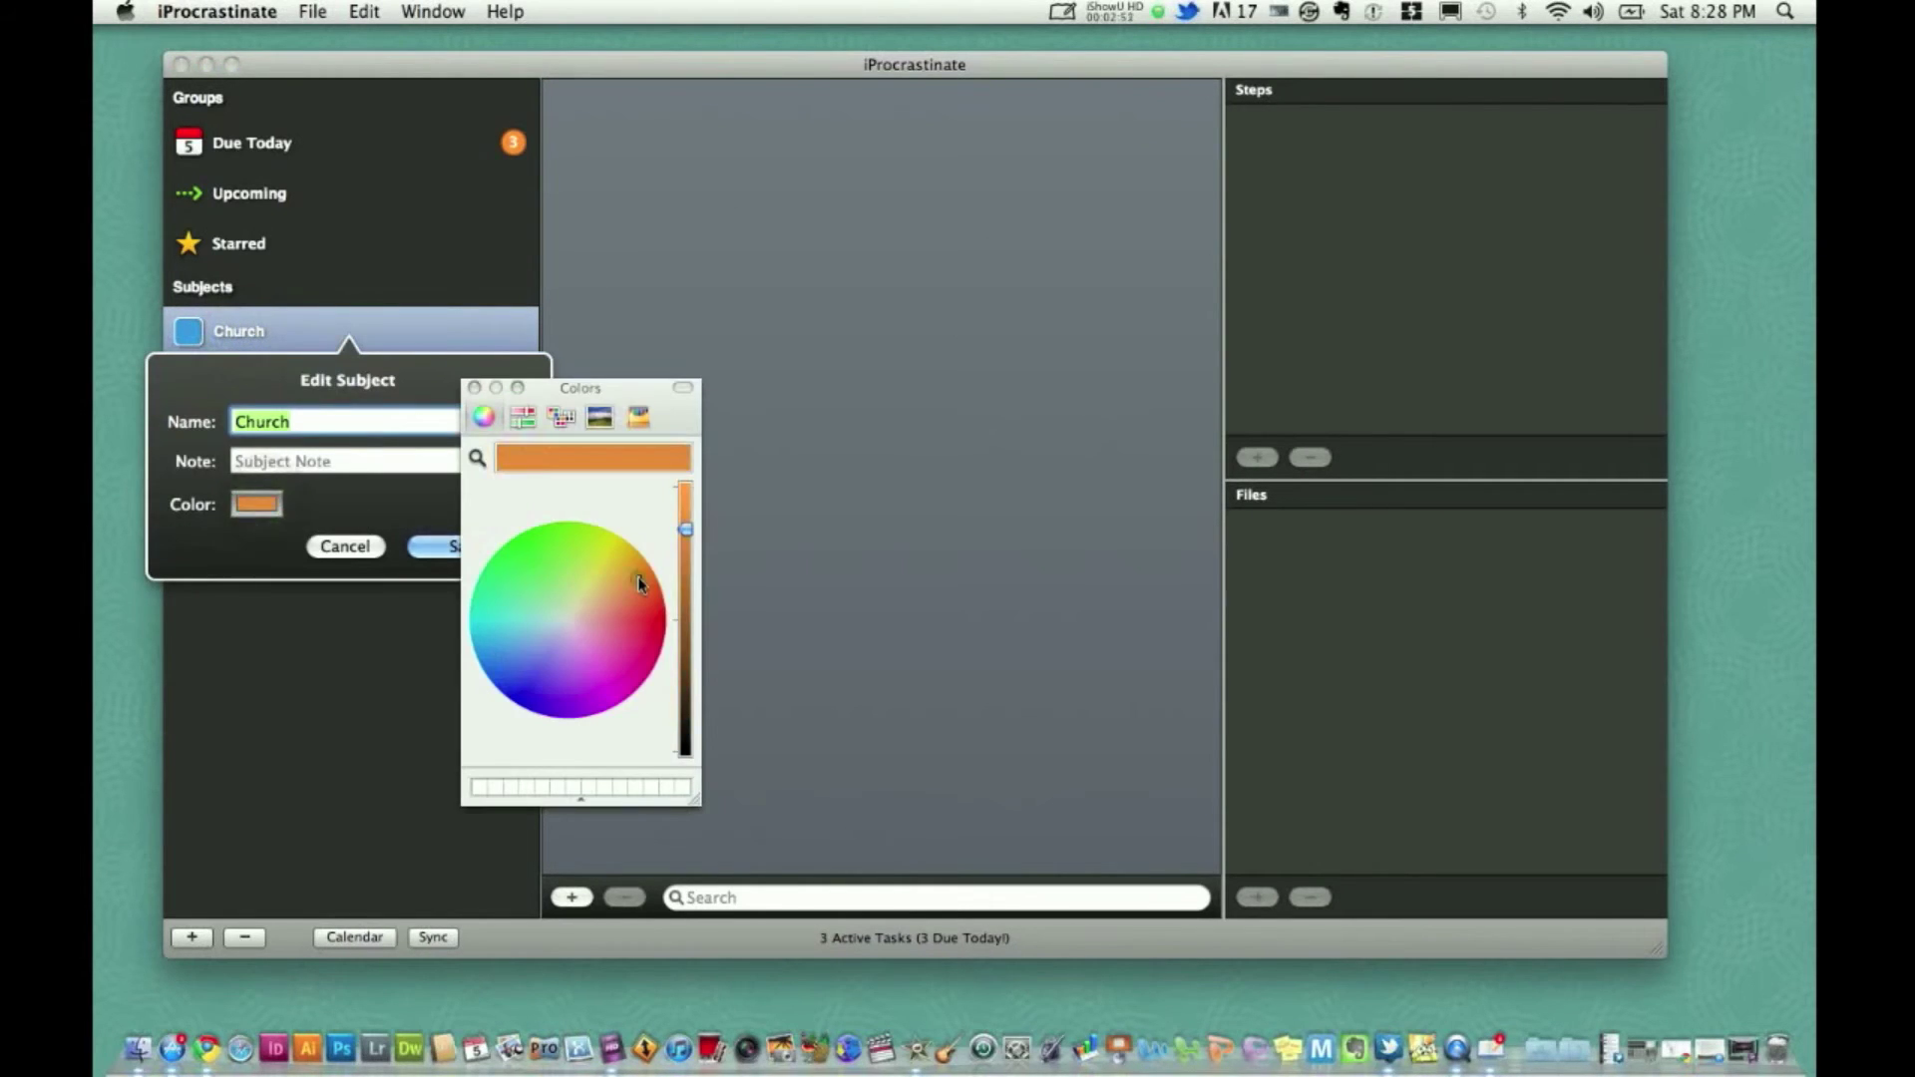
pyautogui.click(473, 388)
pyautogui.click(439, 545)
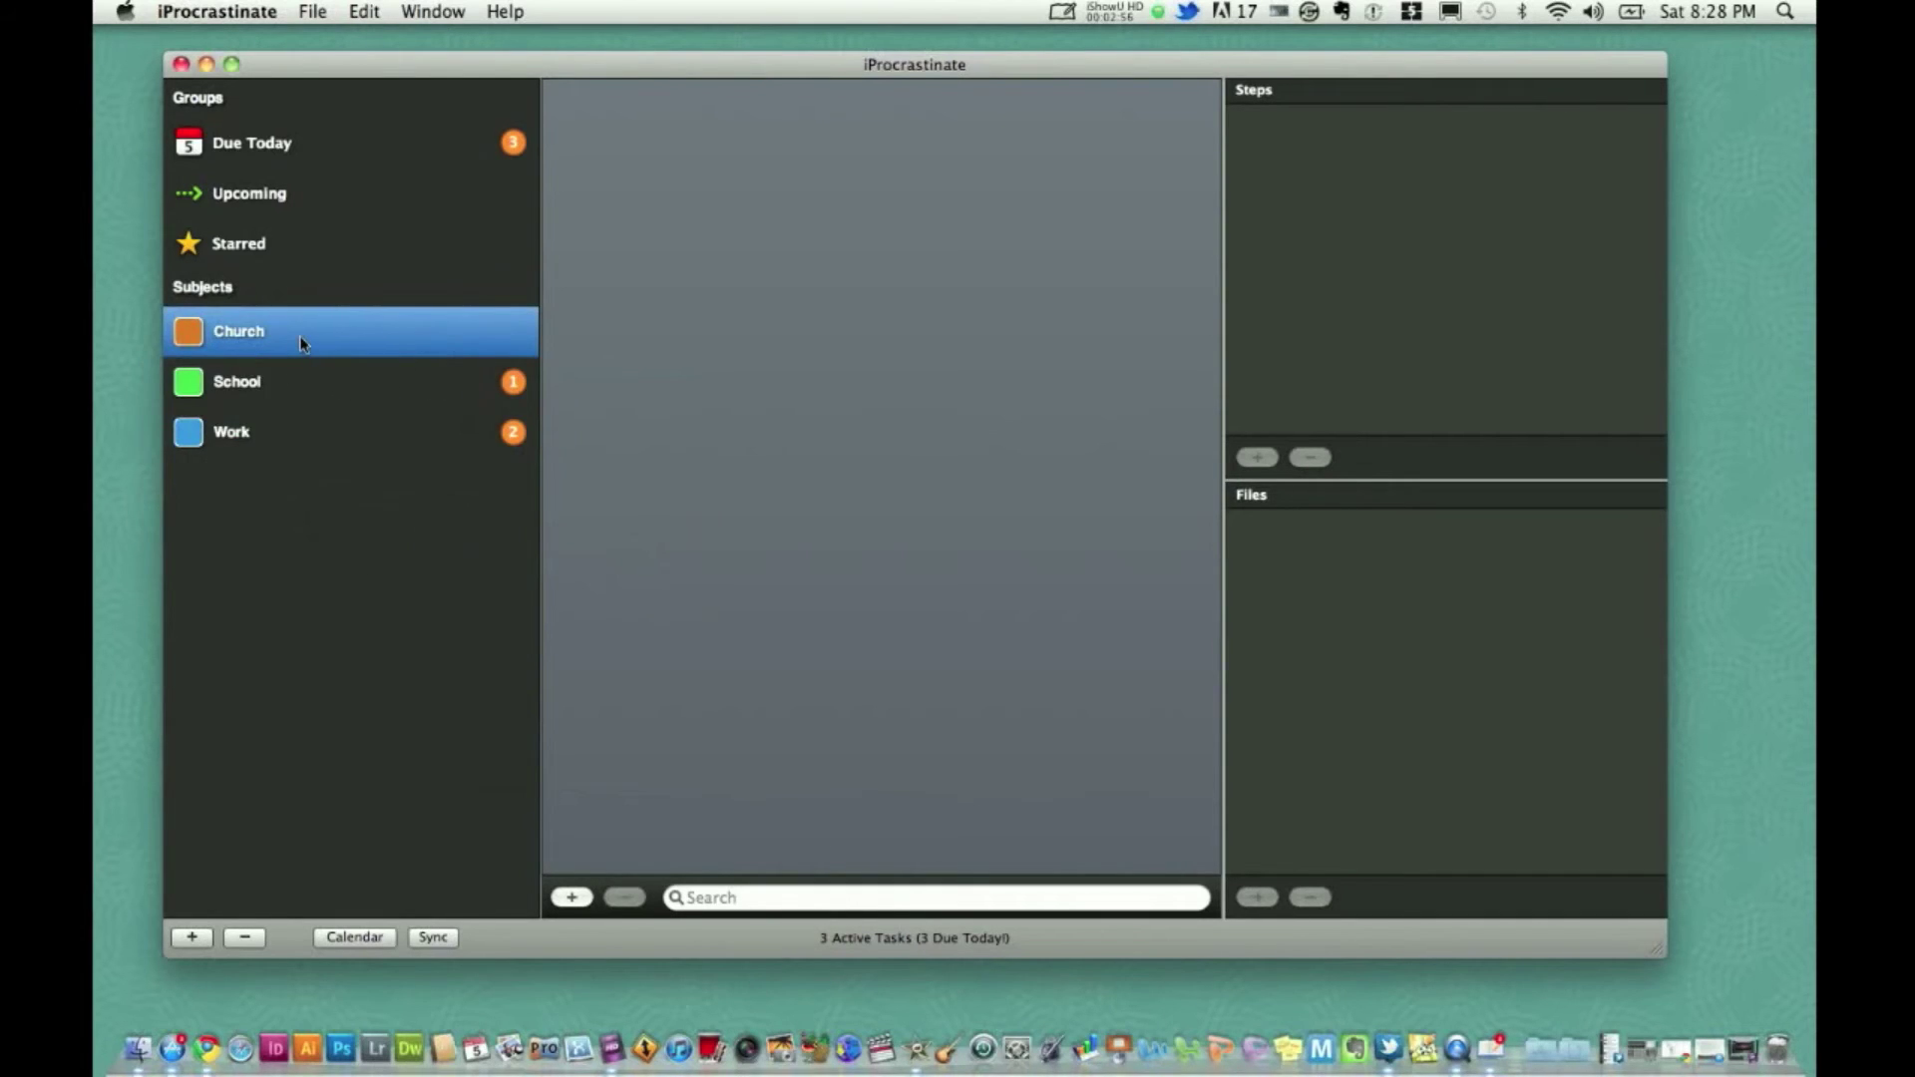
pyautogui.click(306, 439)
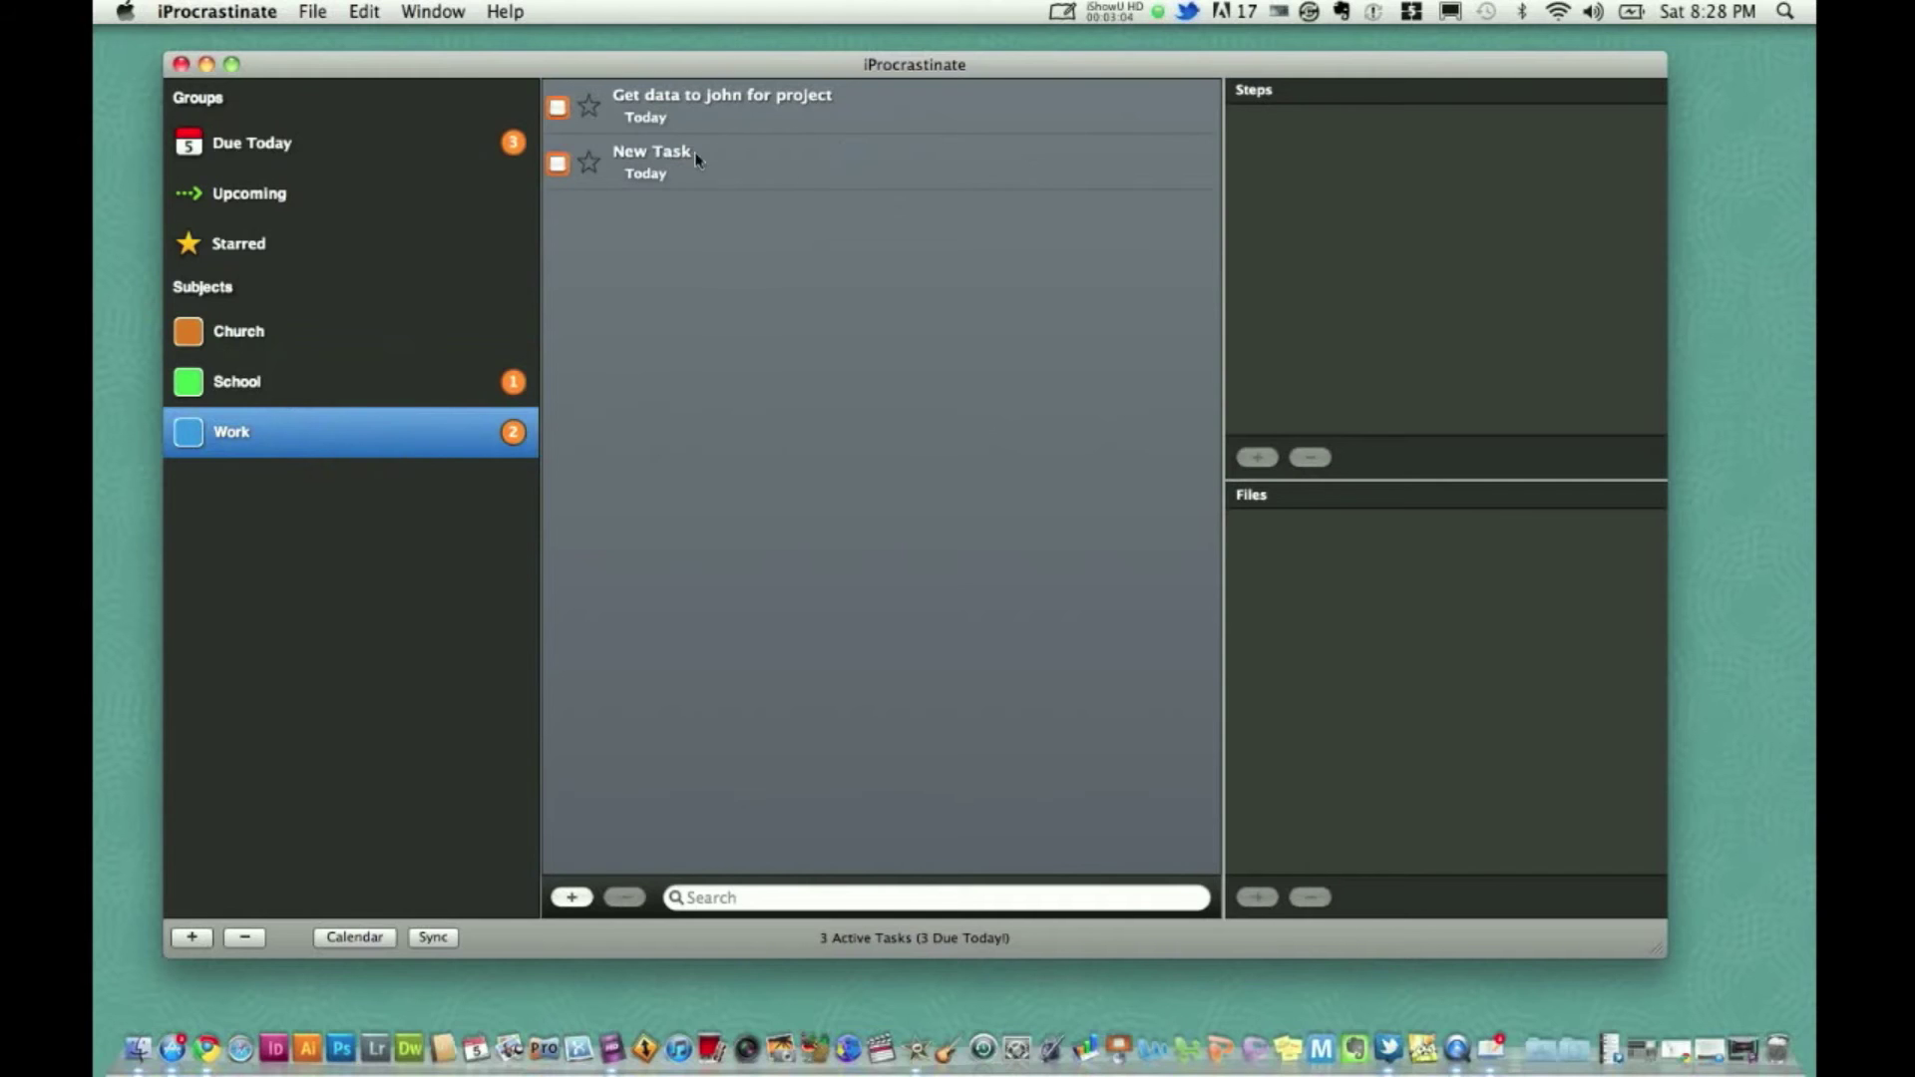
# - Title the new task about getting rosters over to a colleague ASAP, with priority left at Low
pyautogui.doubleClick(659, 154)
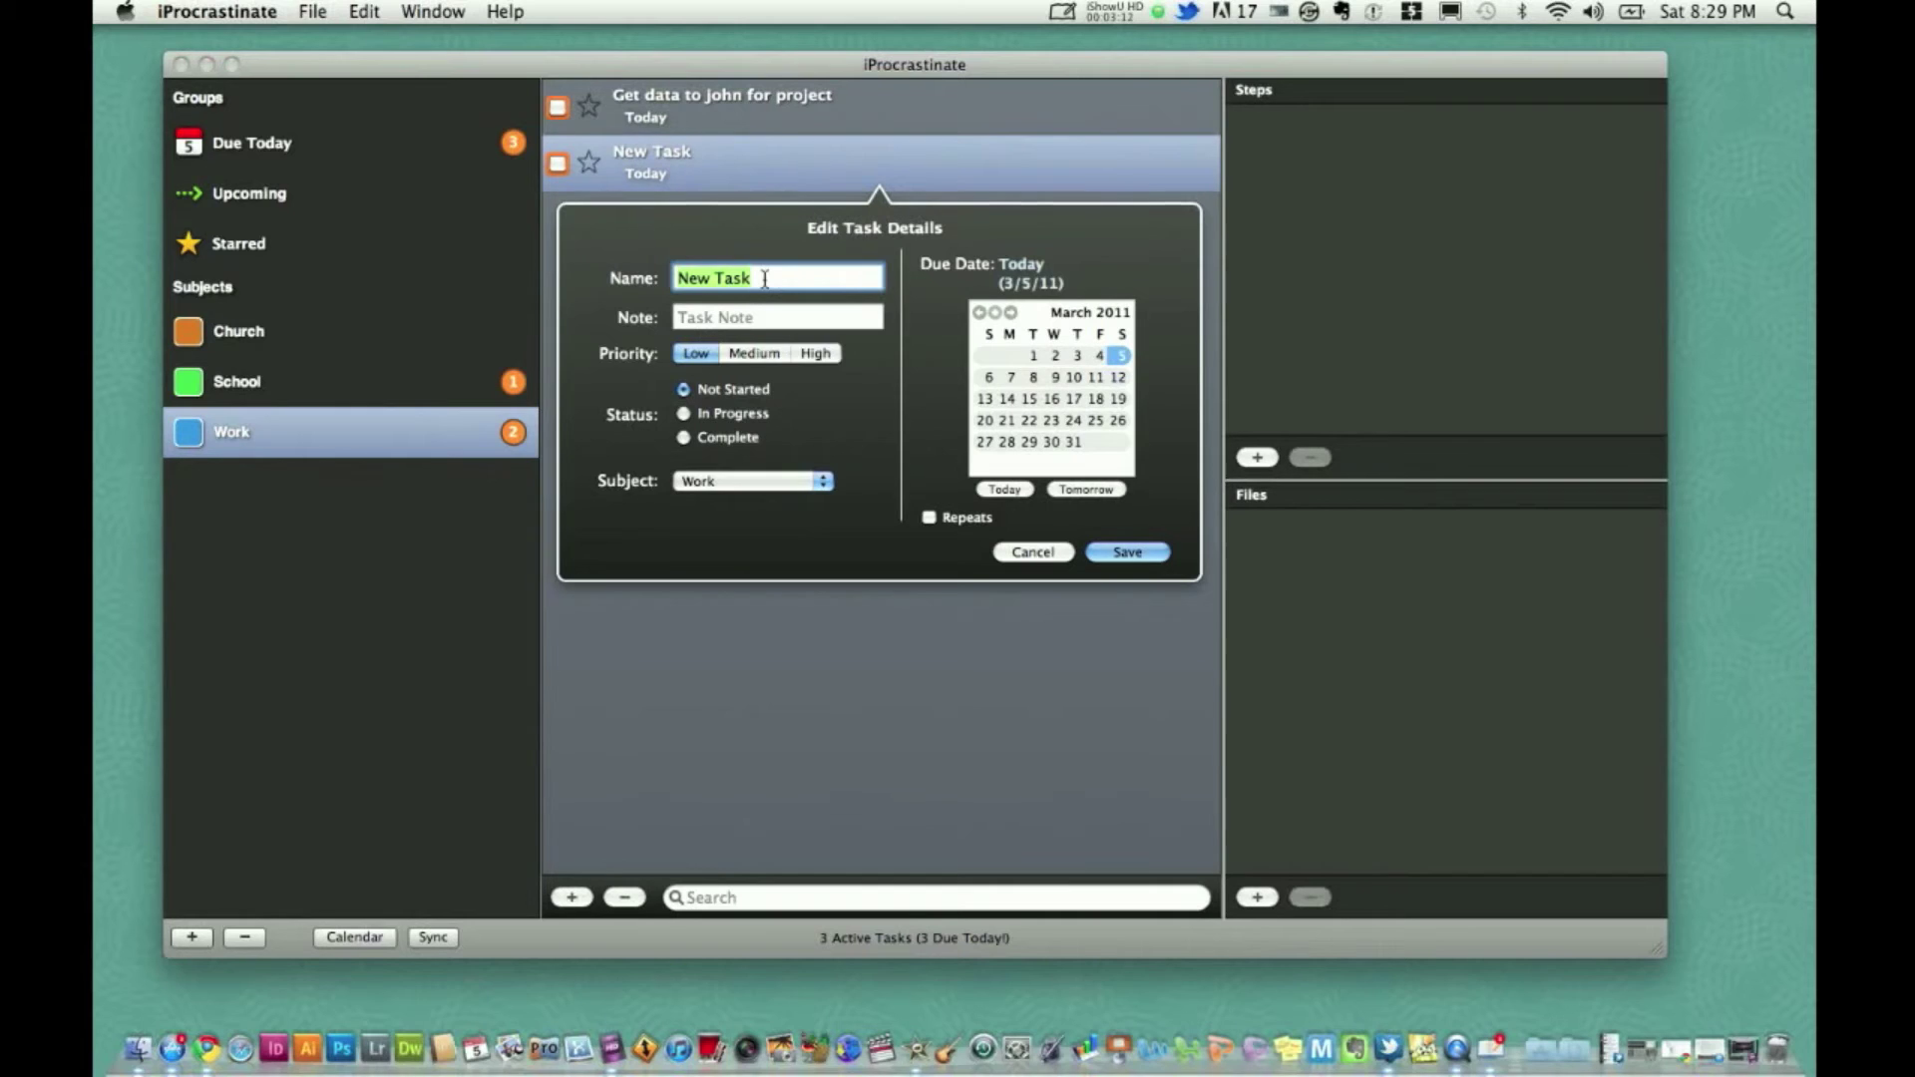
pyautogui.write('C')
pyautogui.write('et rosters o')
pyautogui.write('ver to ')
pyautogui.write('Sam ASA')
pyautogui.write('P')
pyautogui.click(692, 319)
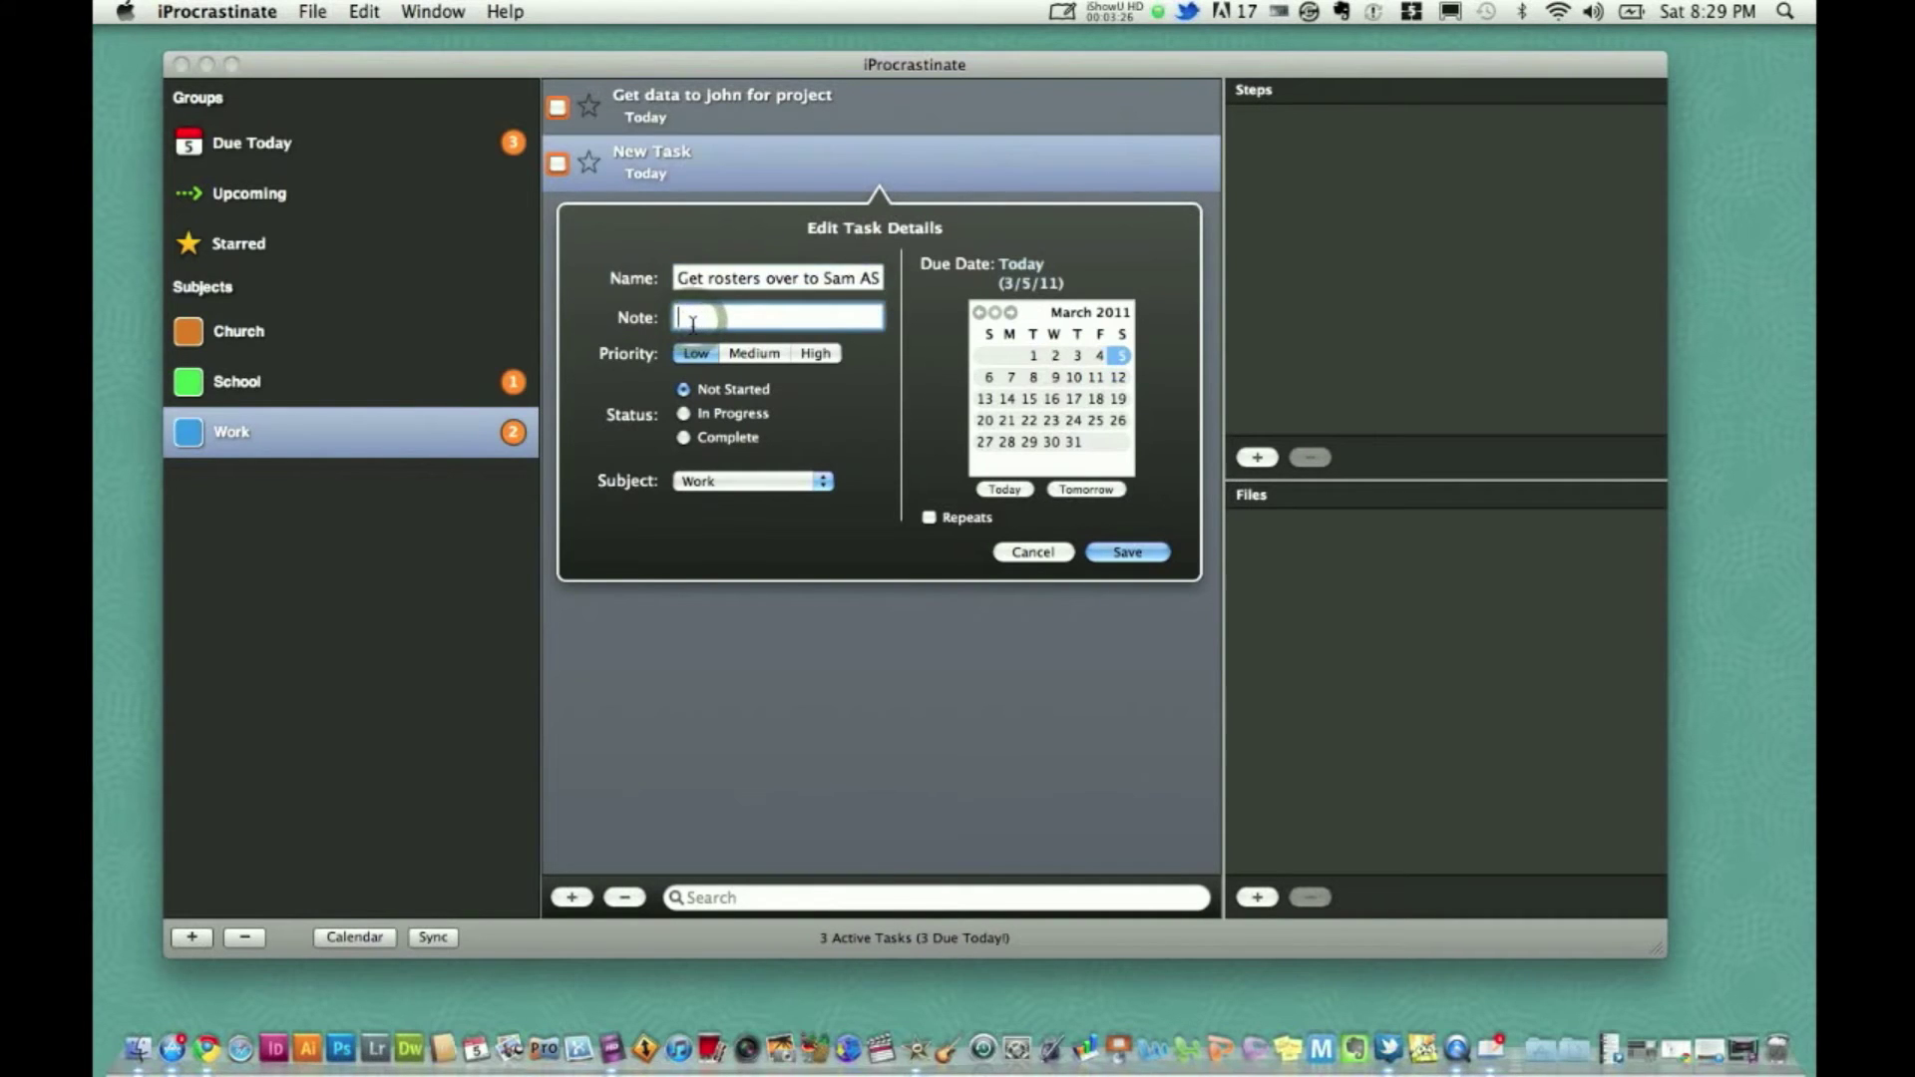
pyautogui.click(754, 353)
pyautogui.click(815, 353)
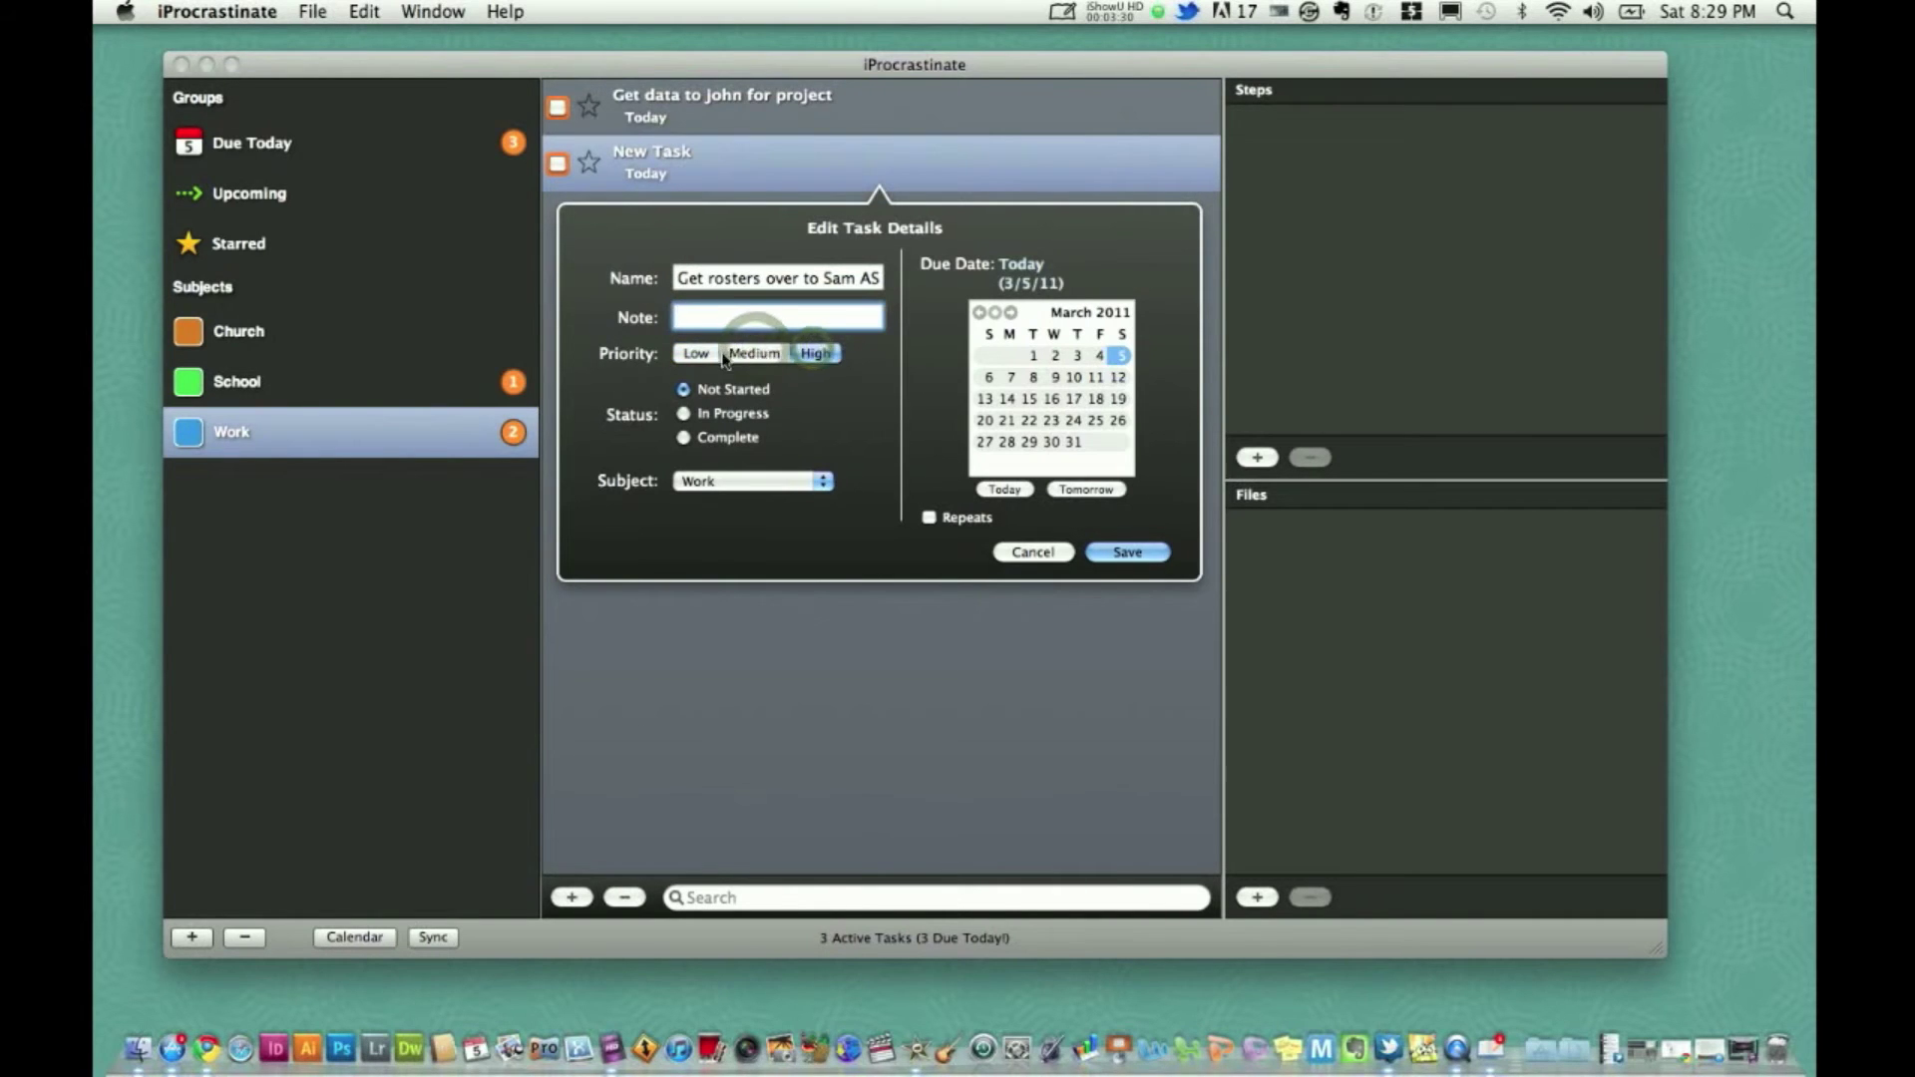
pyautogui.click(754, 353)
pyautogui.click(697, 353)
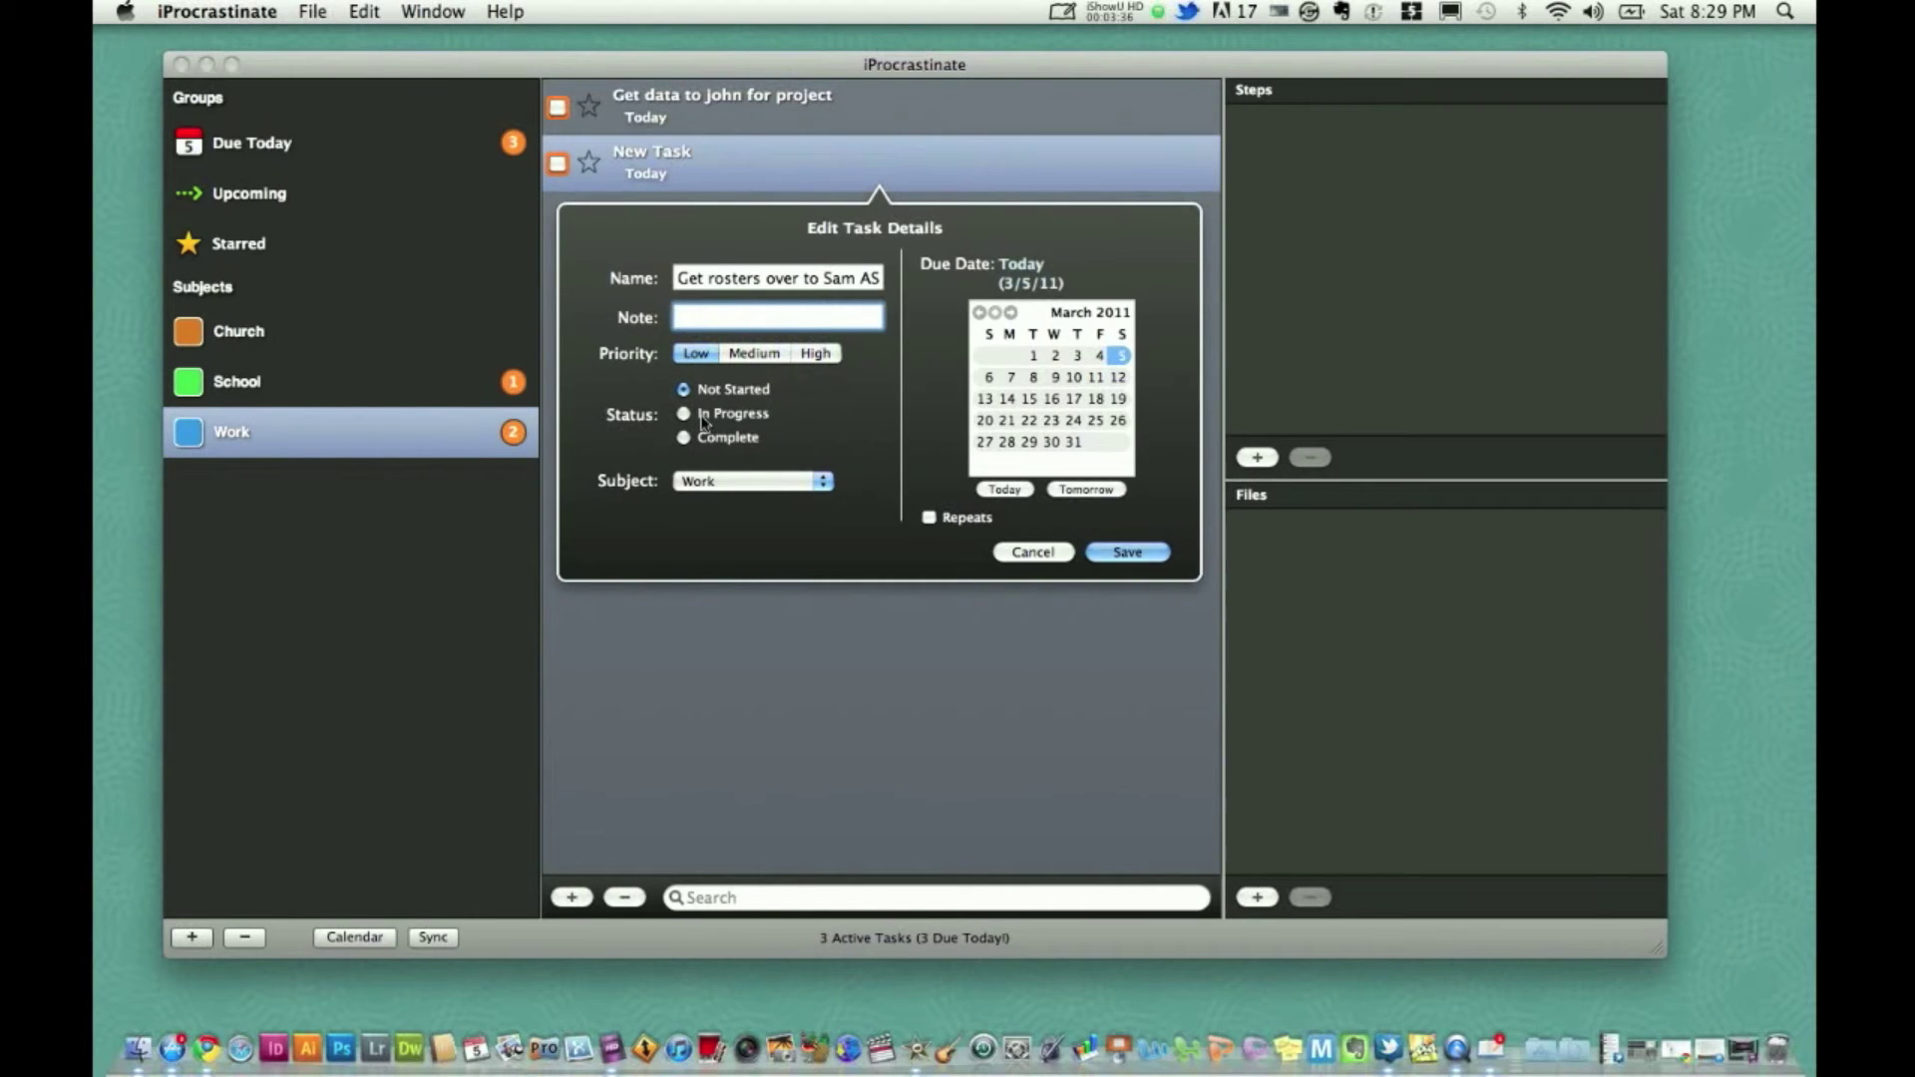
# - Keep the task under Work, due March 7 (3/7/11), not repeating, and save it
pyautogui.click(676, 483)
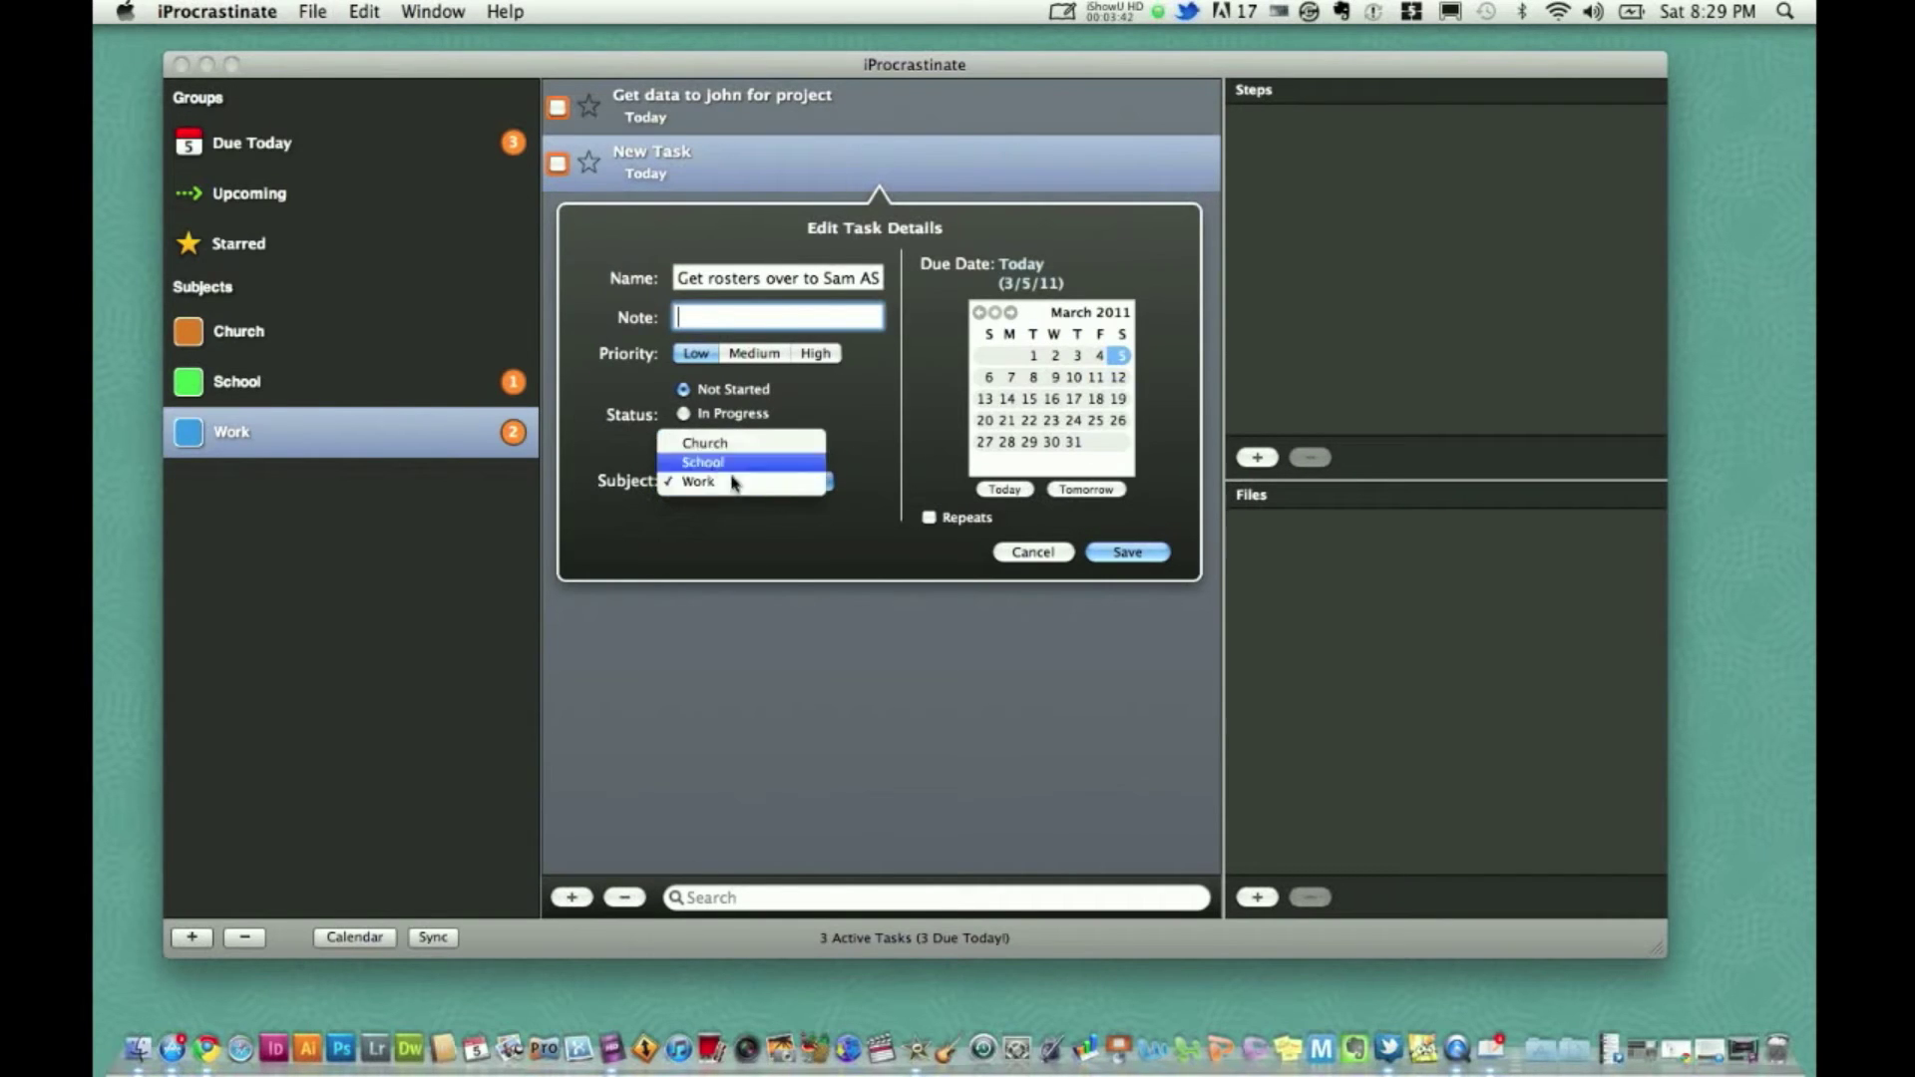
pyautogui.click(867, 513)
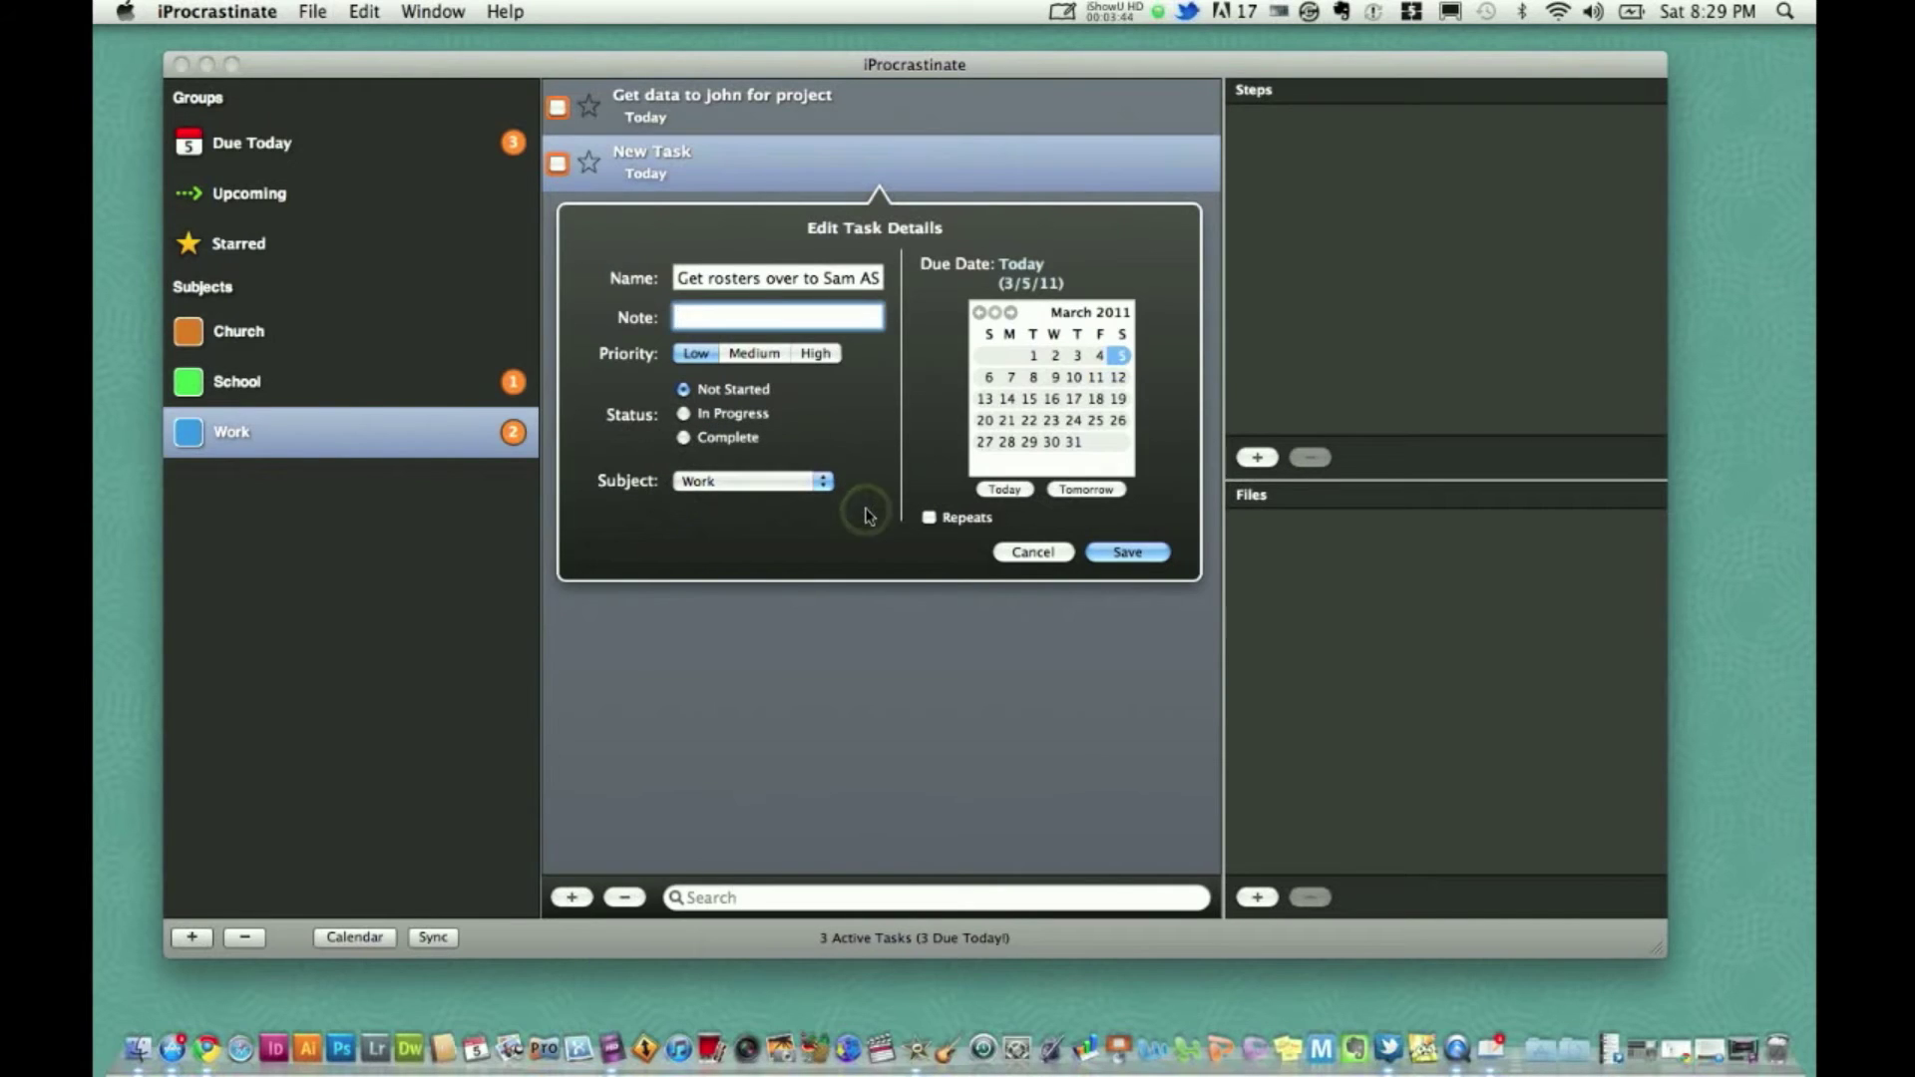
pyautogui.click(1012, 381)
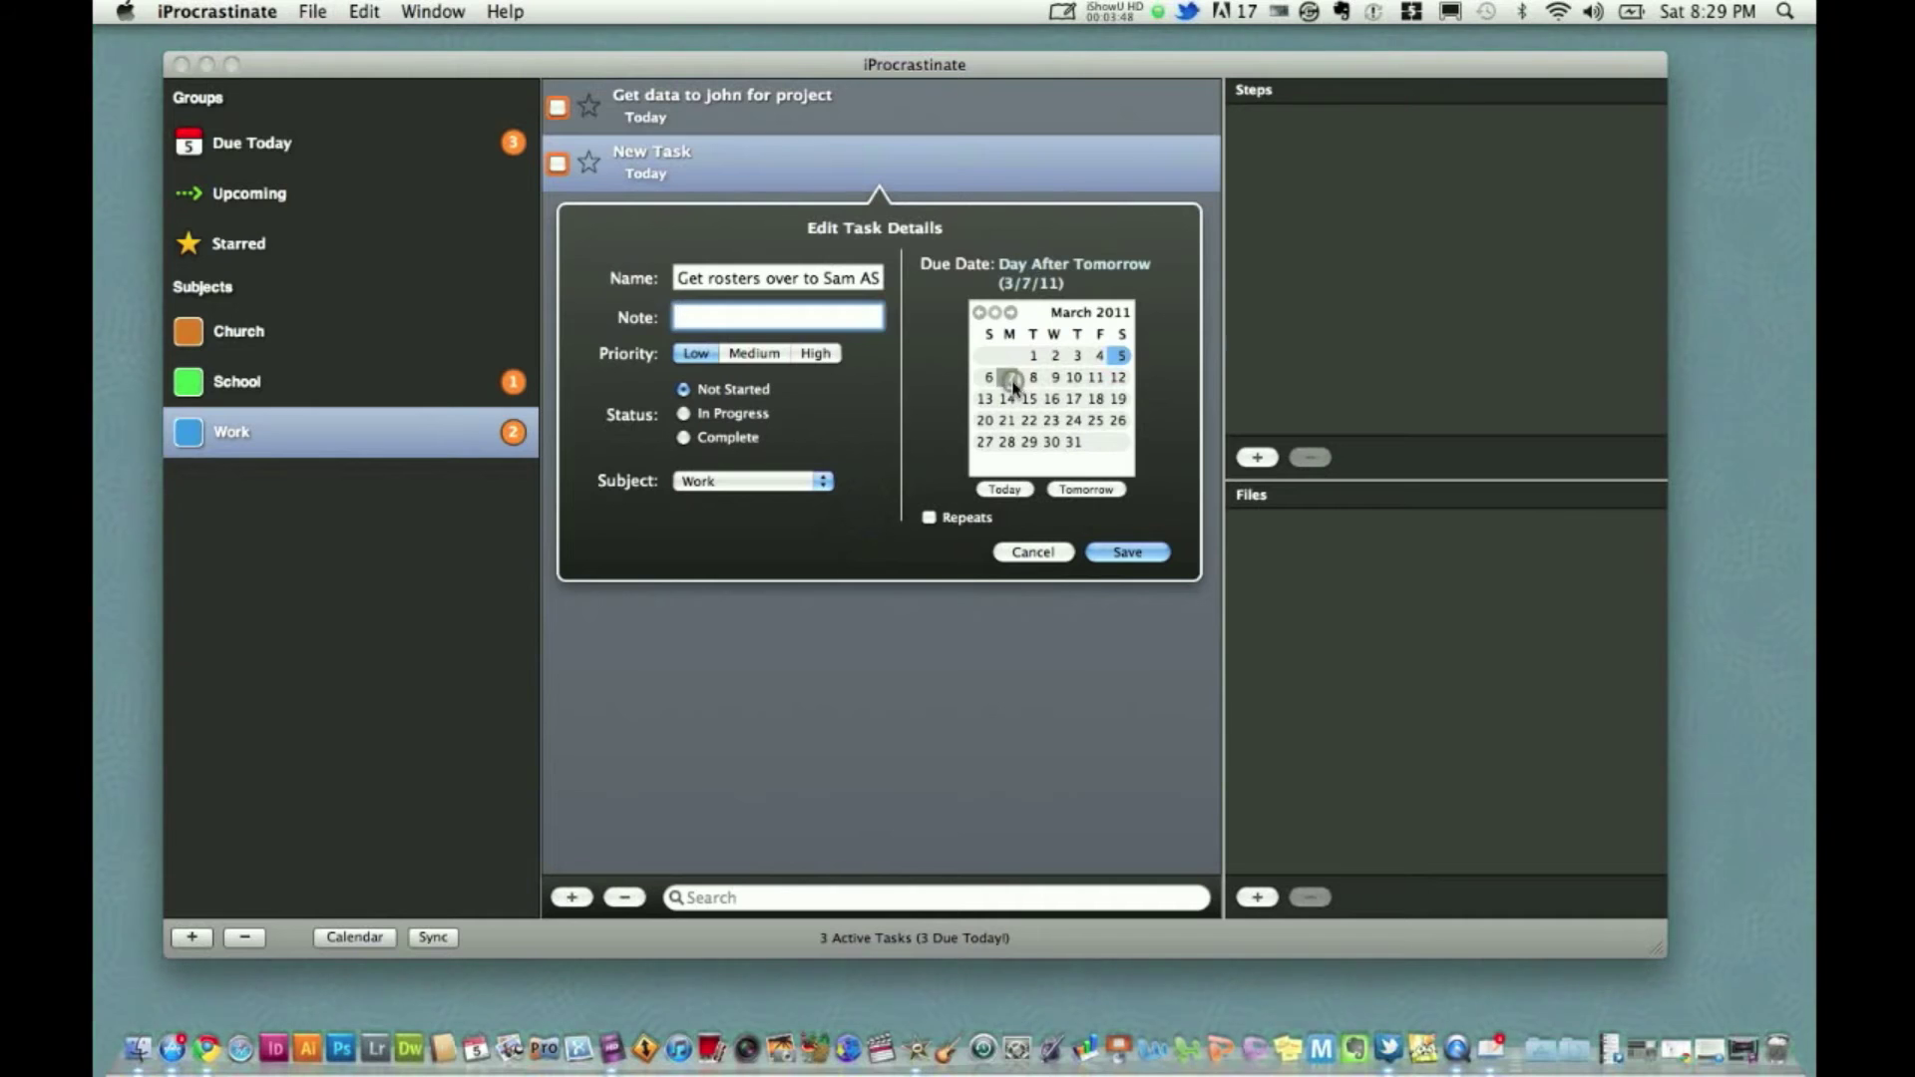
pyautogui.click(931, 517)
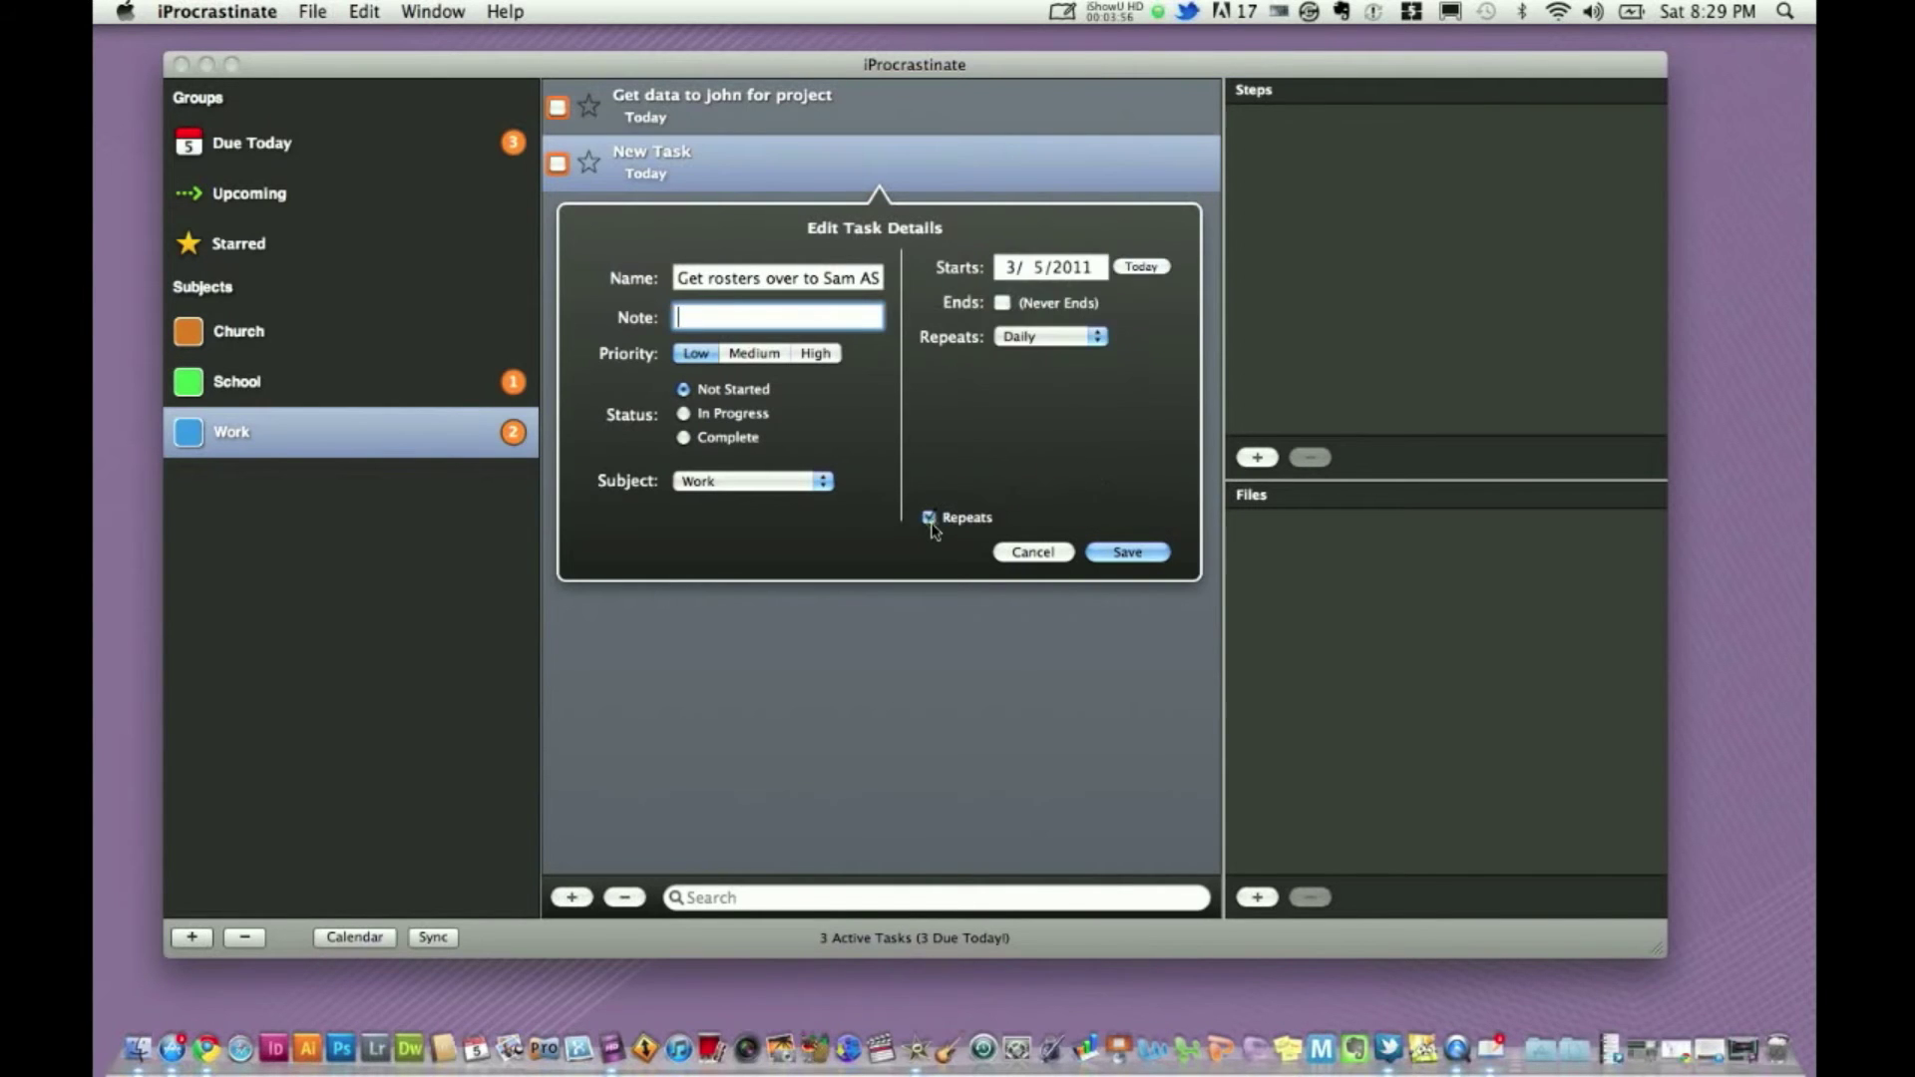
pyautogui.click(1045, 339)
pyautogui.click(1030, 433)
pyautogui.click(931, 518)
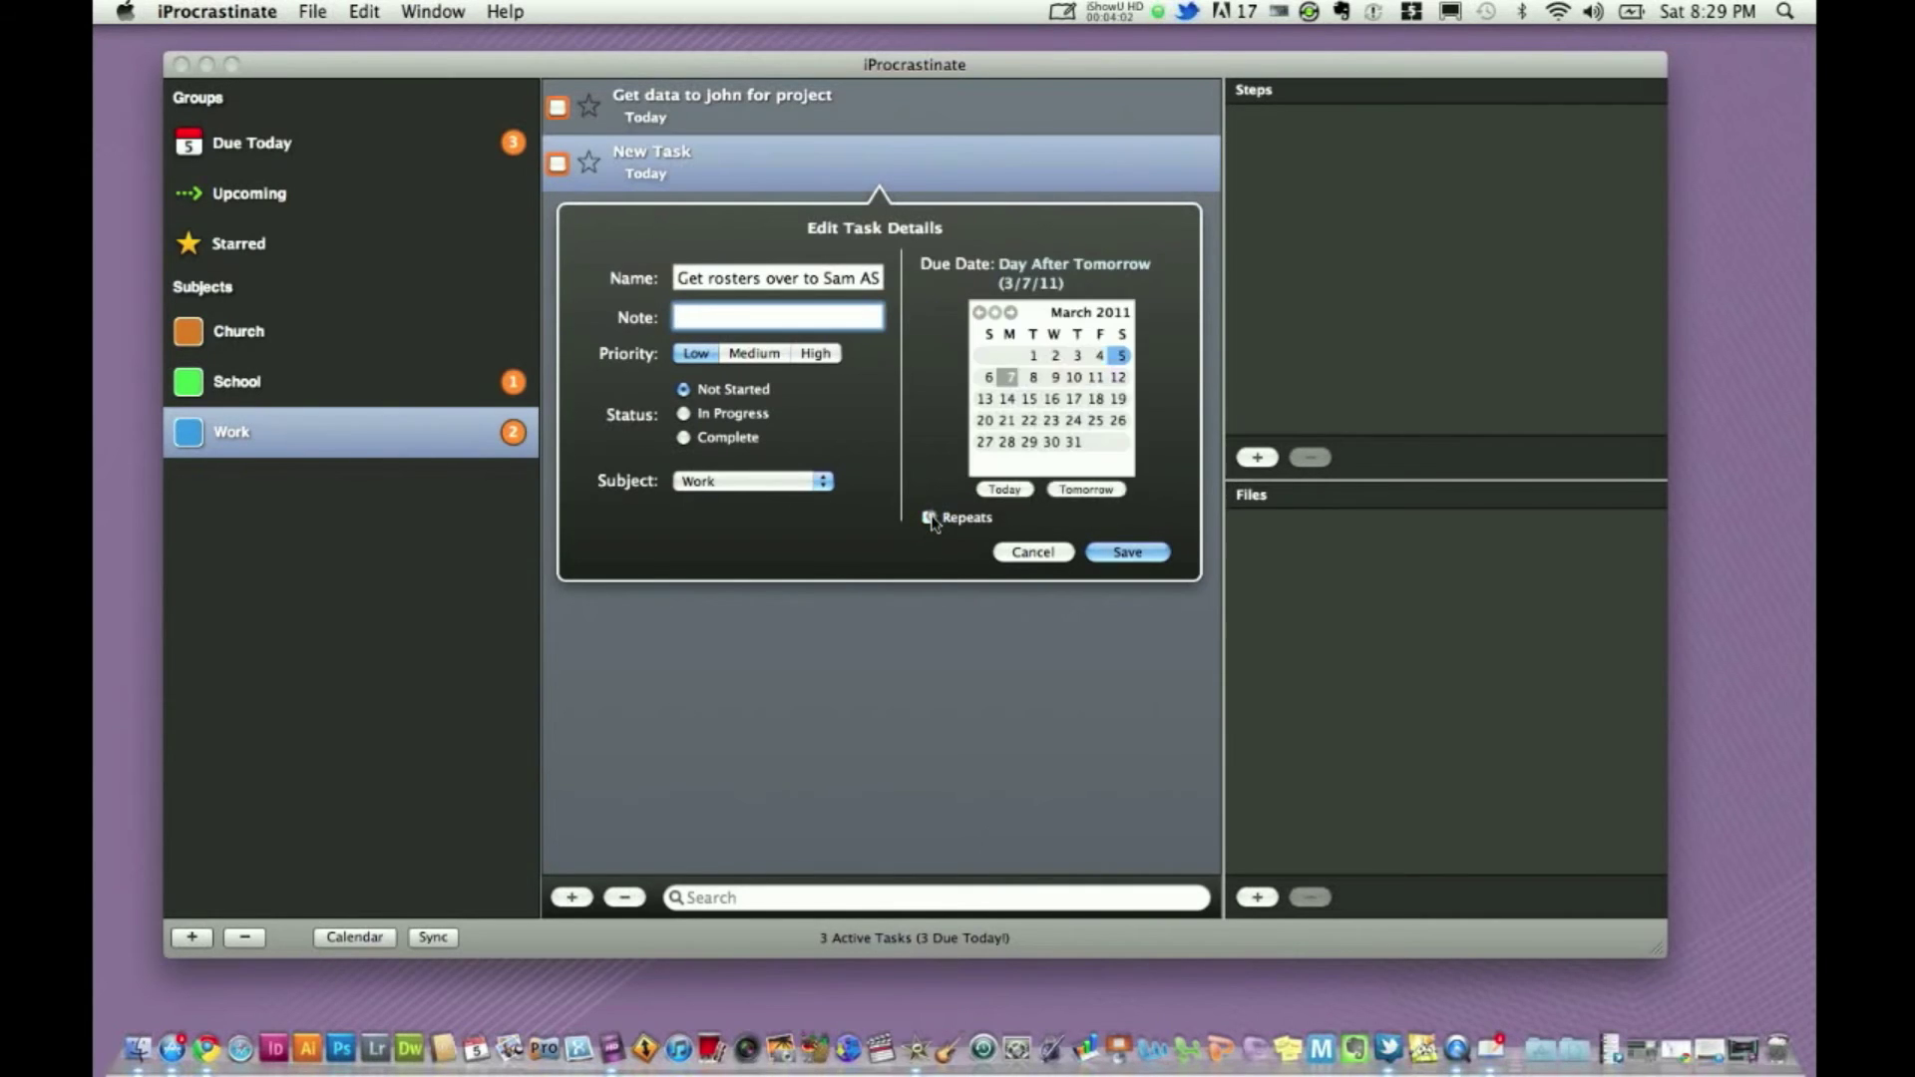
pyautogui.click(1119, 554)
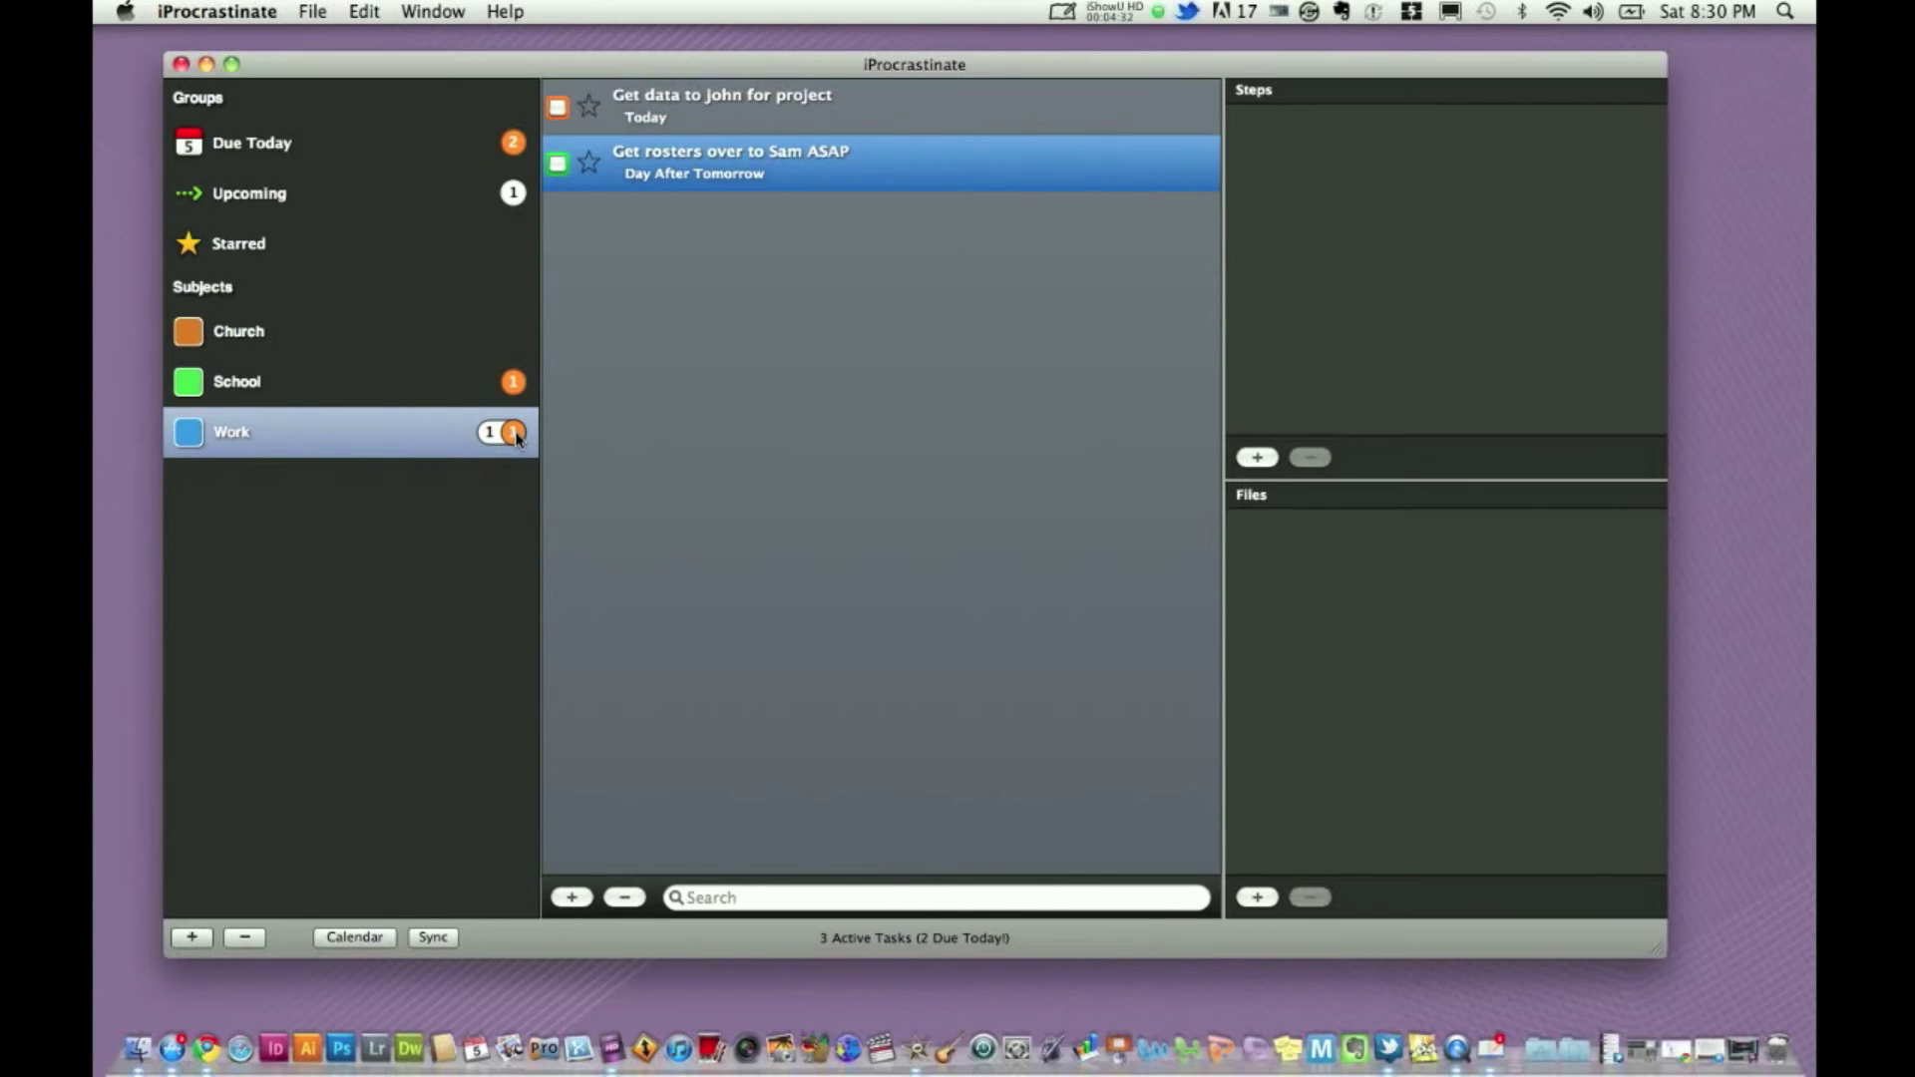
pyautogui.click(654, 127)
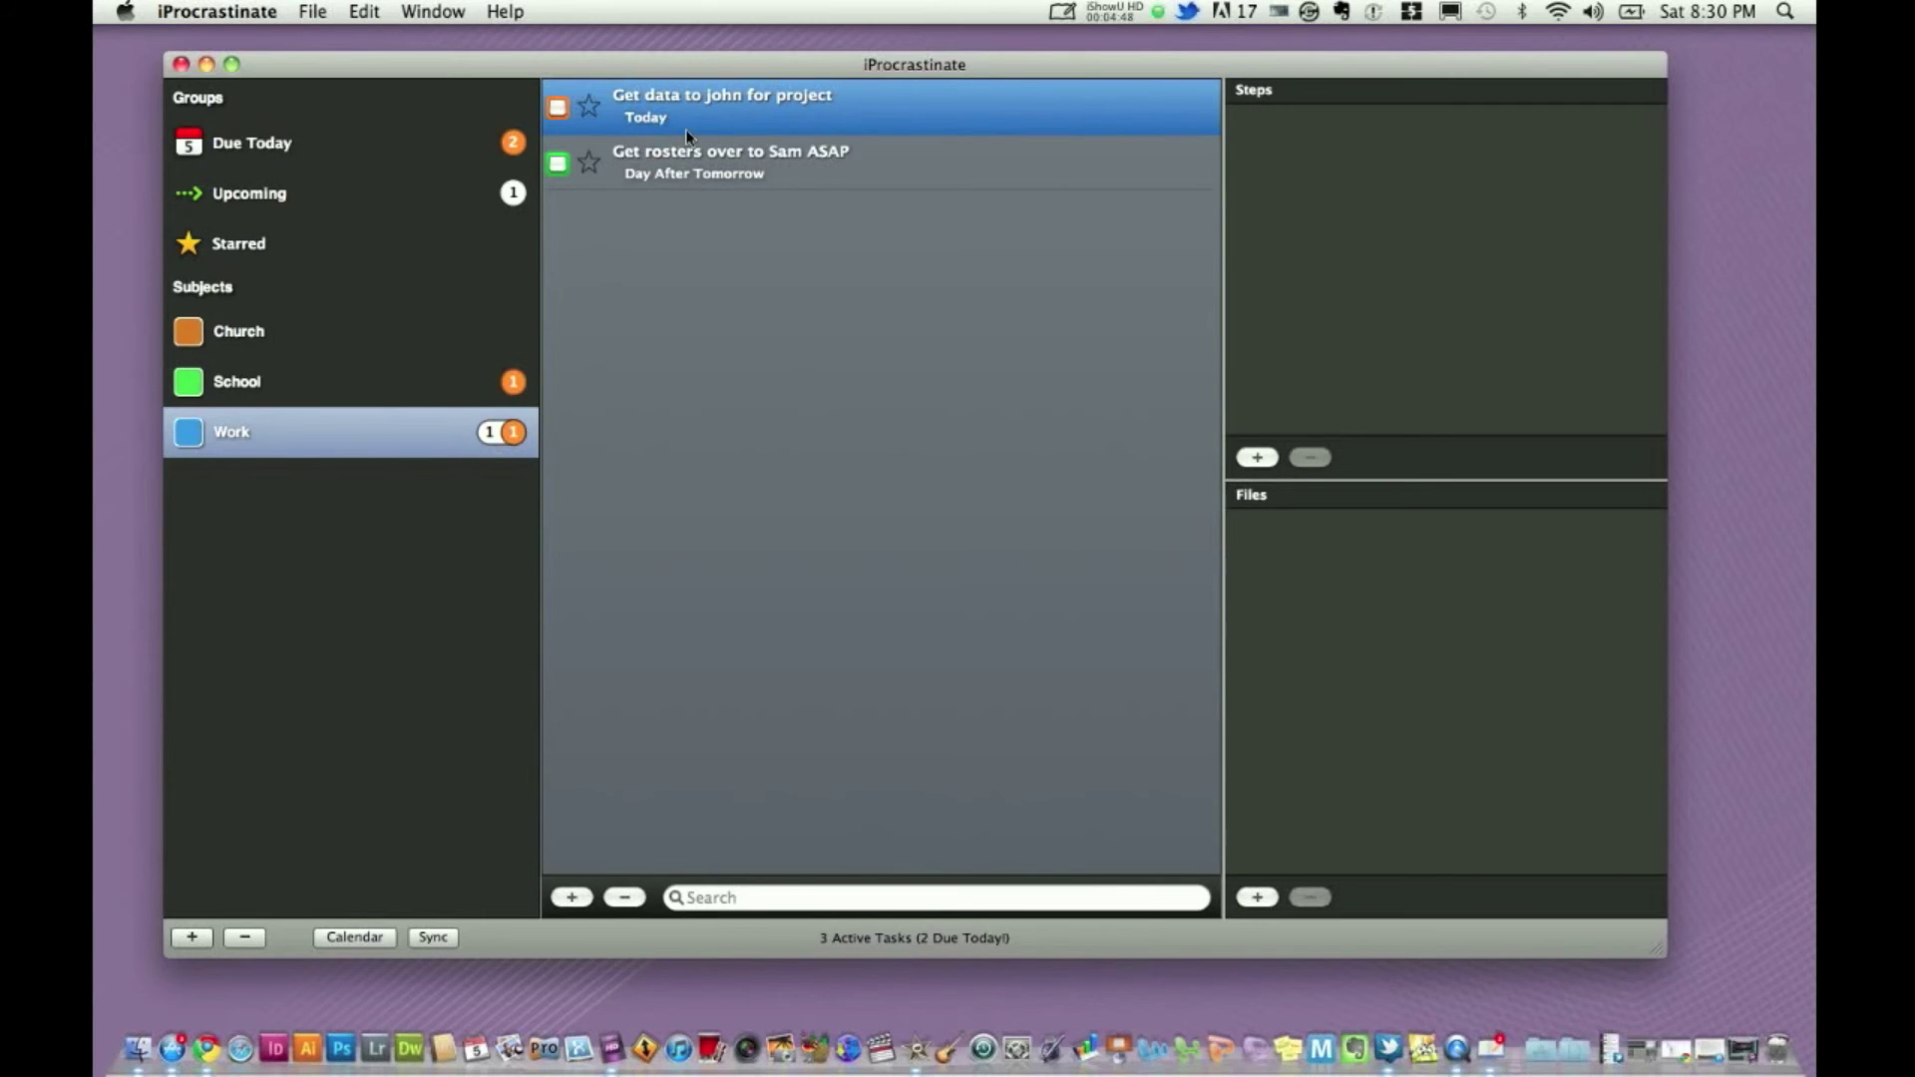
pyautogui.click(590, 105)
pyautogui.click(254, 247)
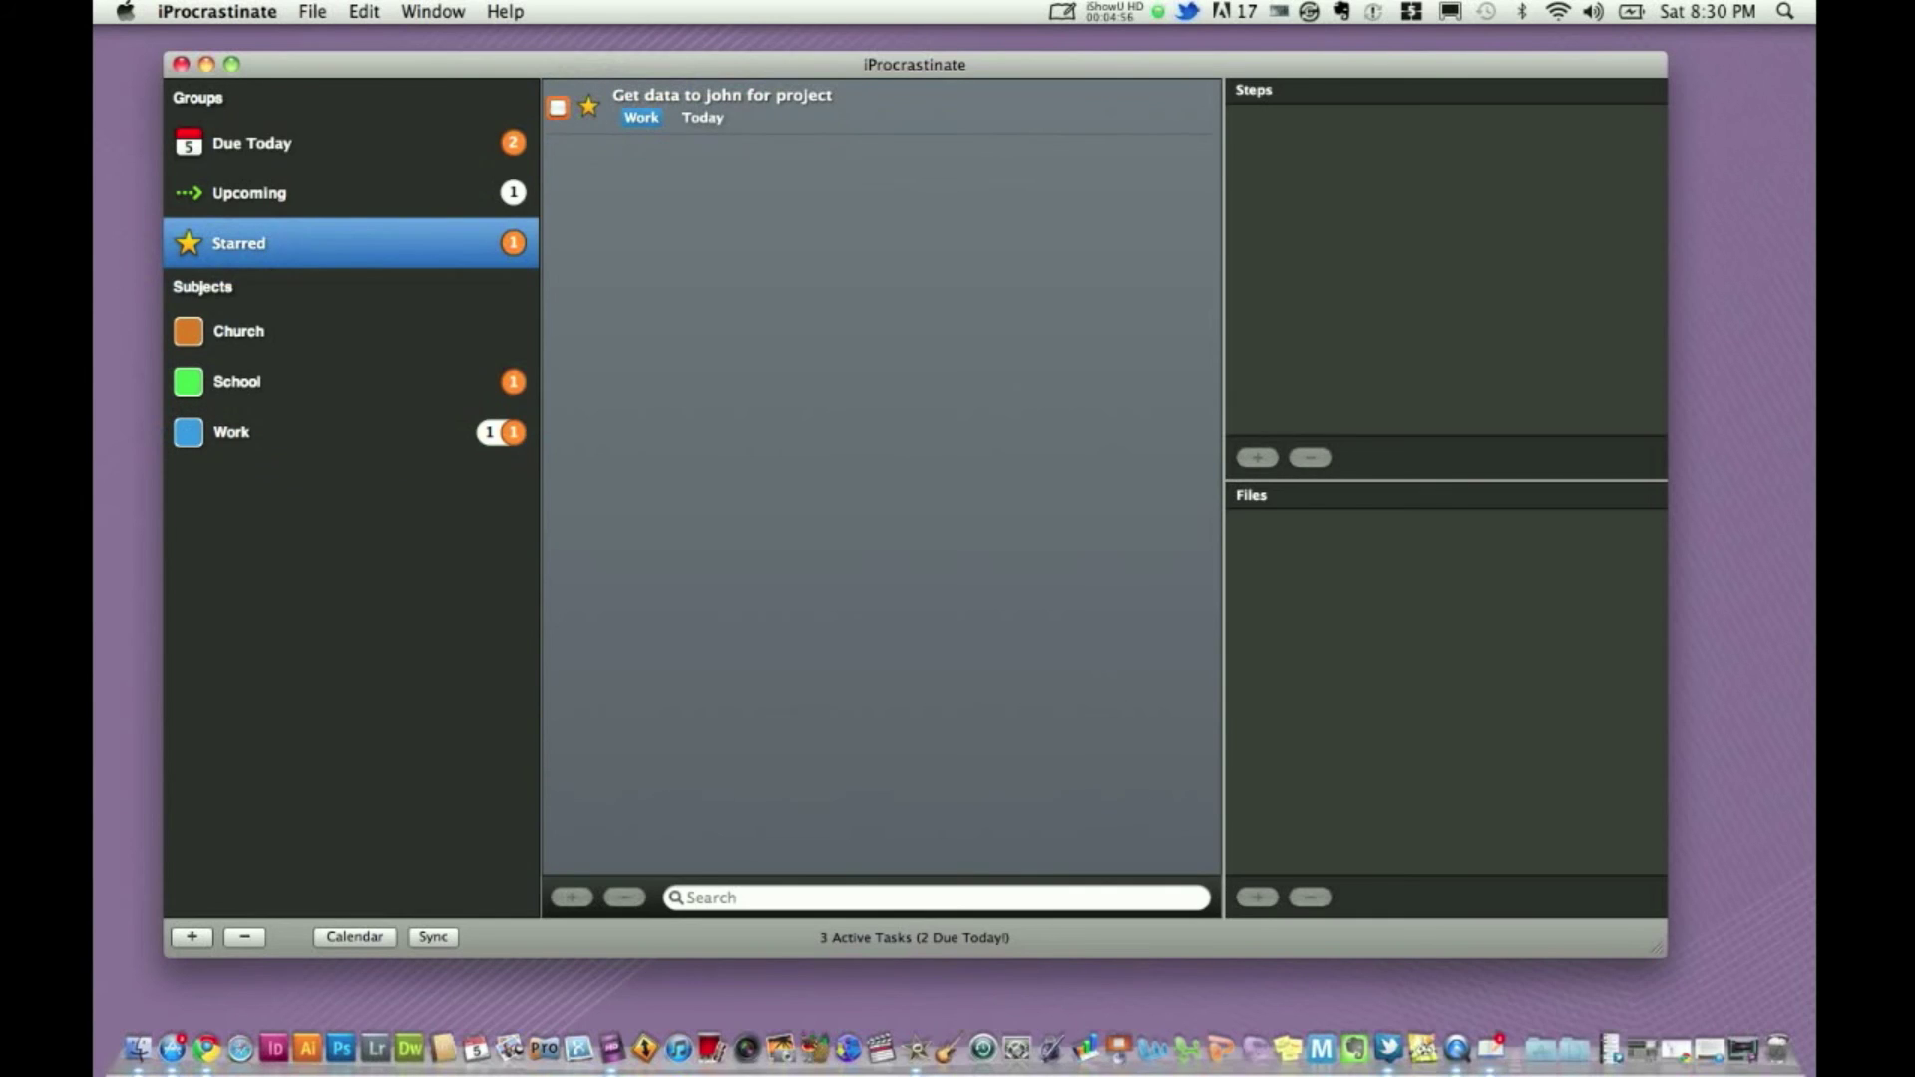
pyautogui.click(300, 419)
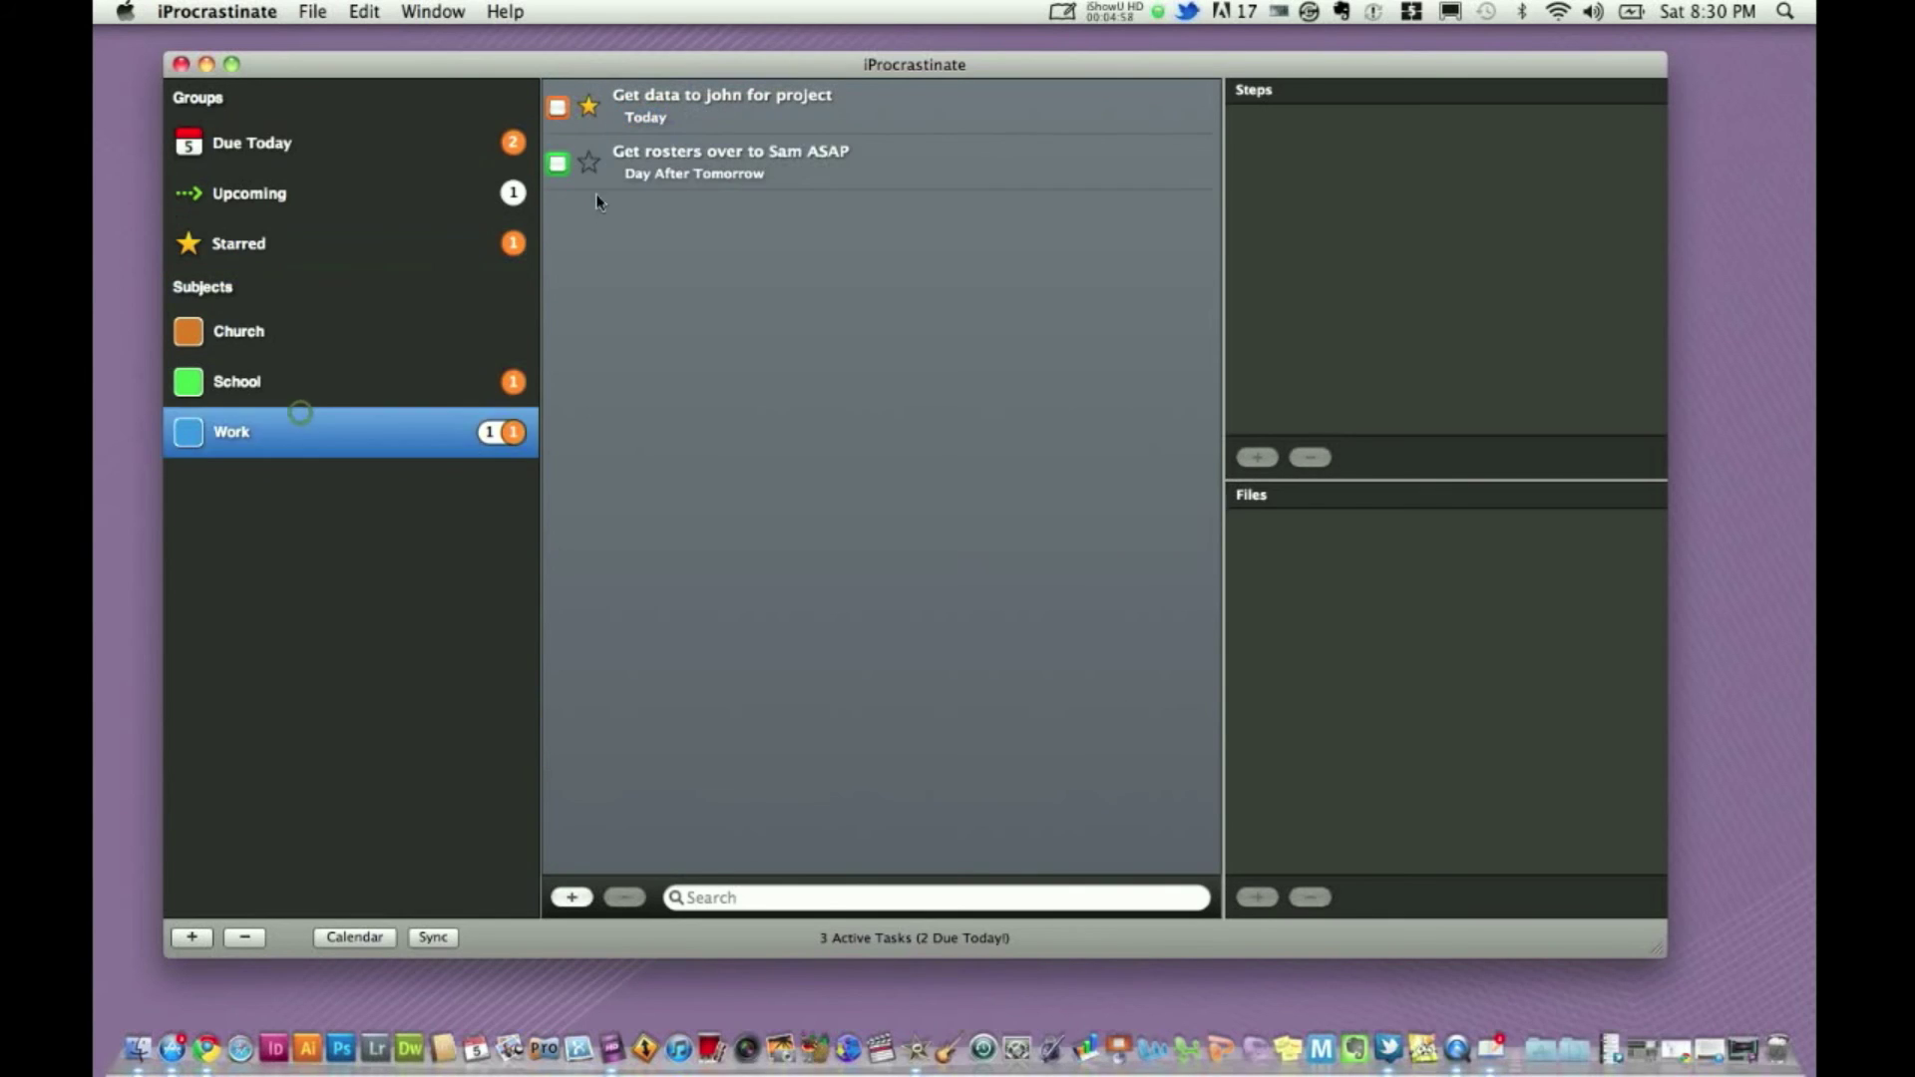
pyautogui.click(593, 113)
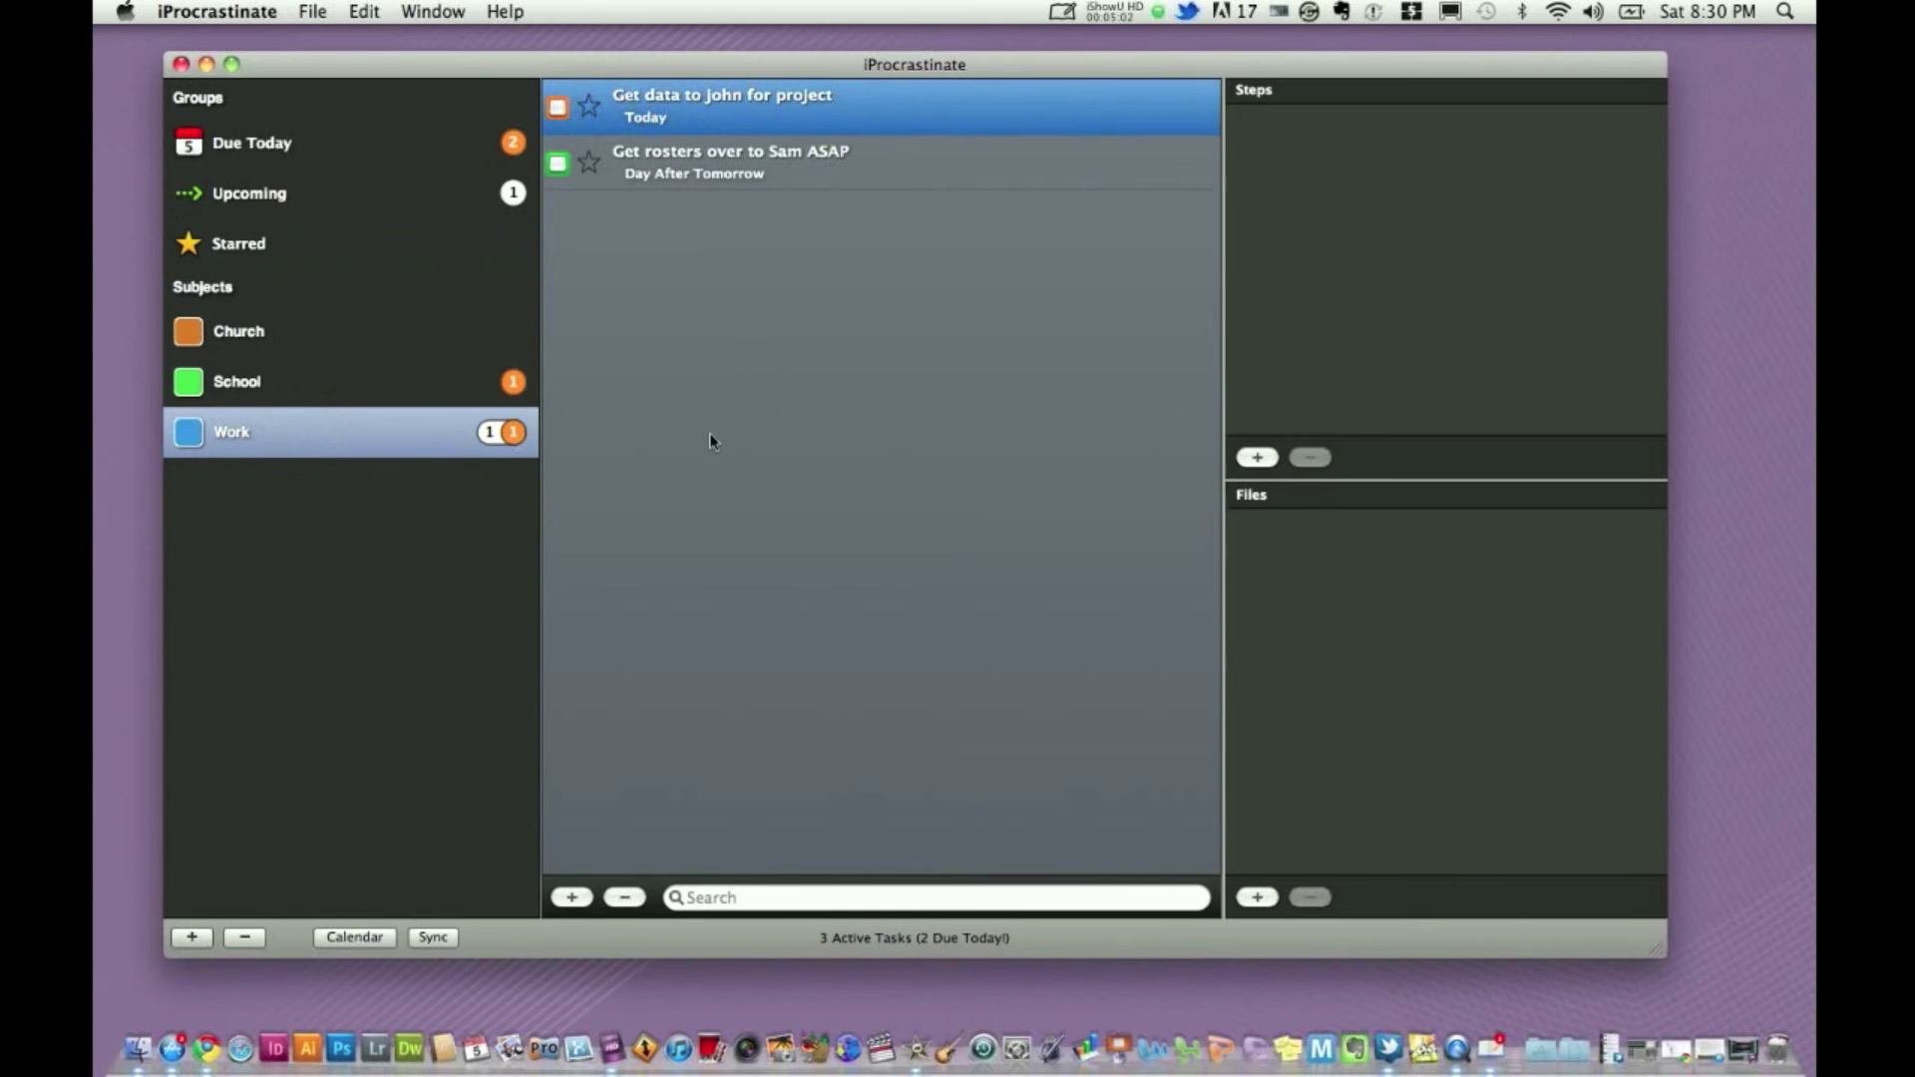
# - Add a default New Task to Work with one step
pyautogui.click(572, 898)
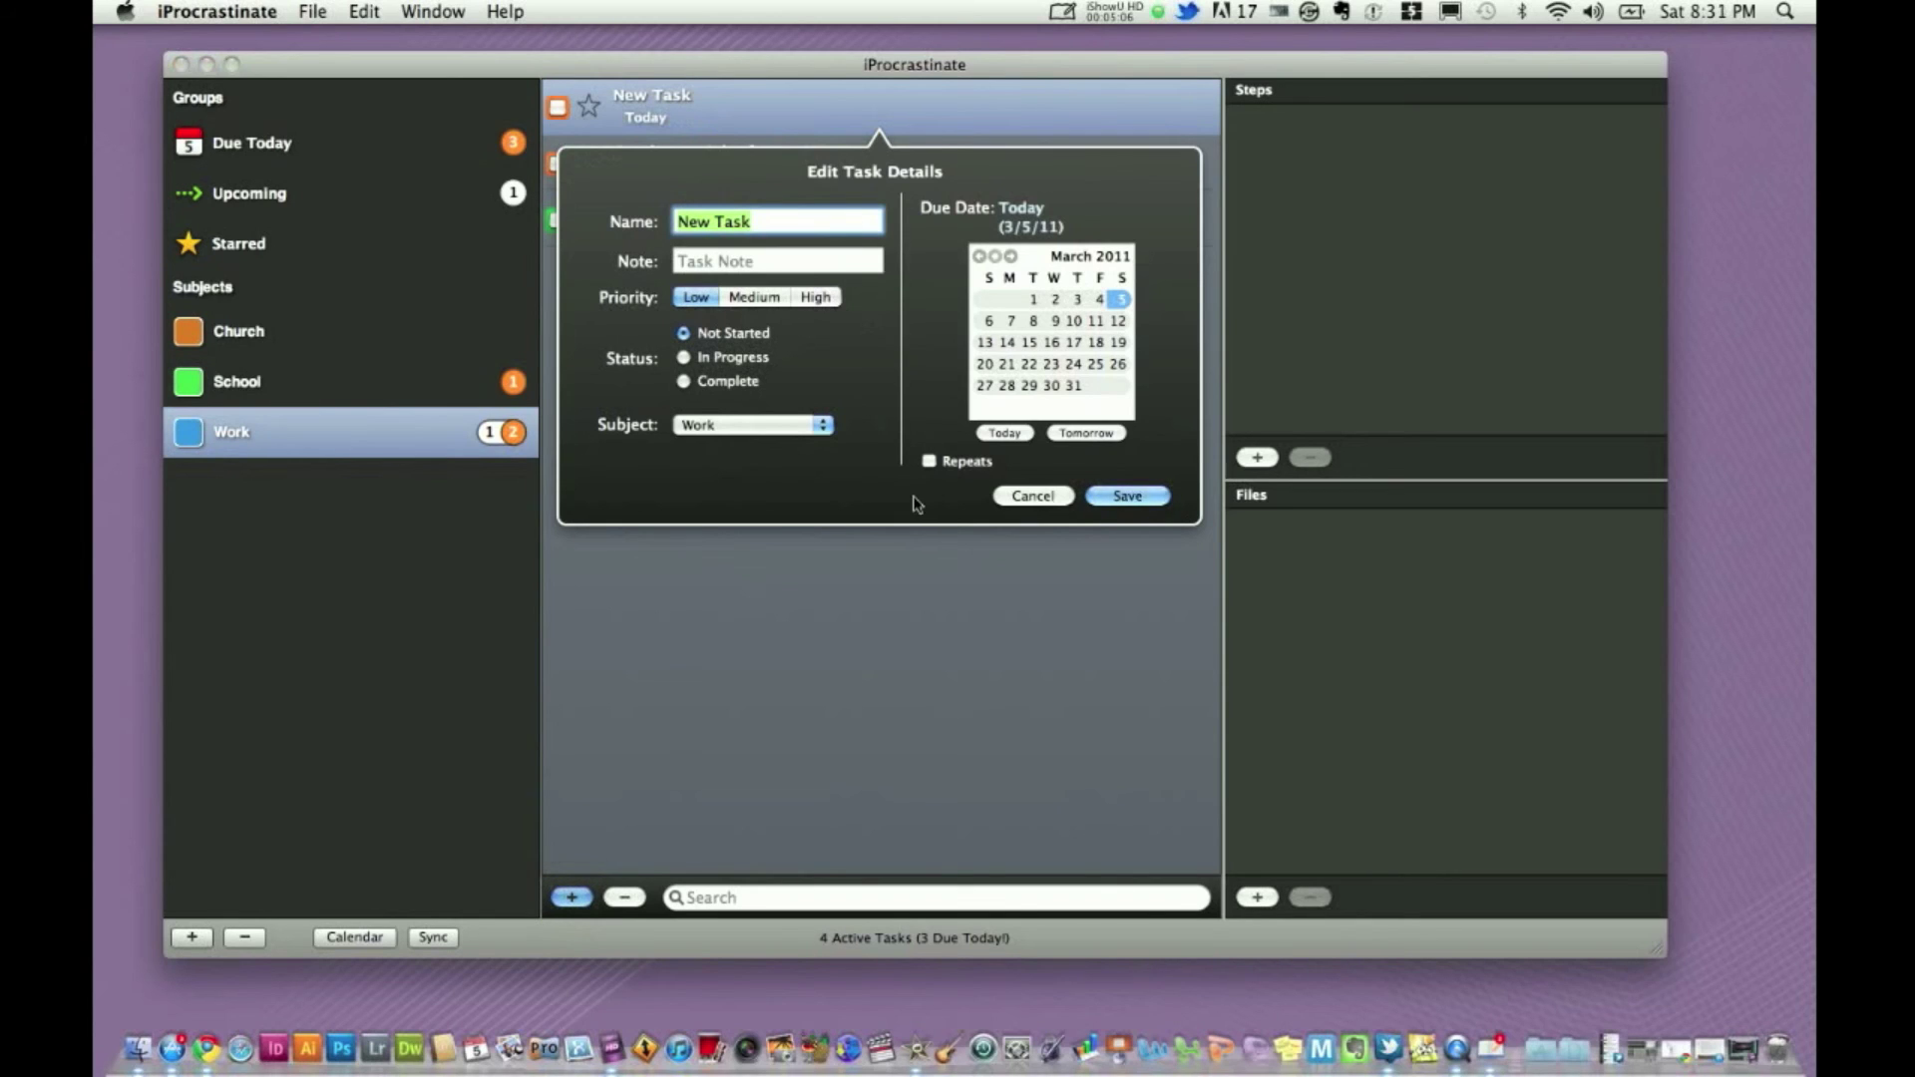
pyautogui.click(1037, 498)
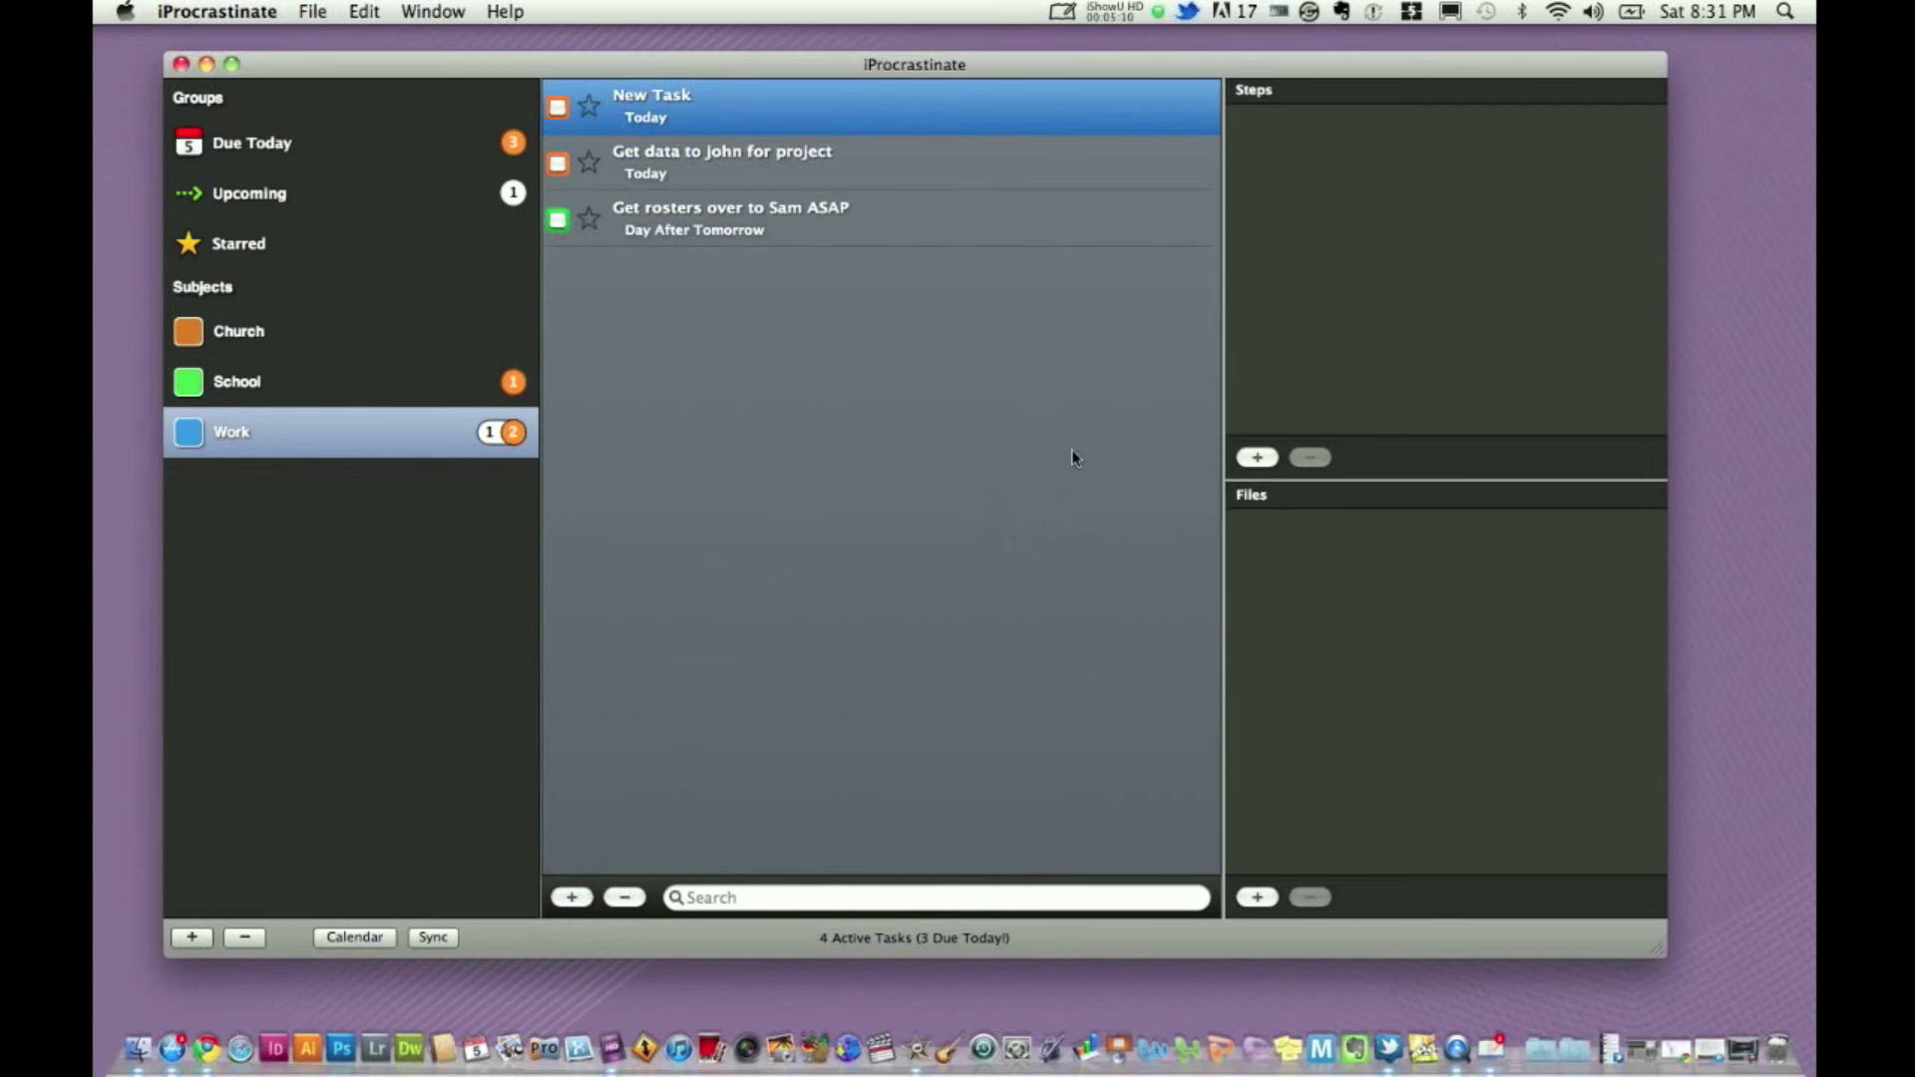
pyautogui.click(1258, 457)
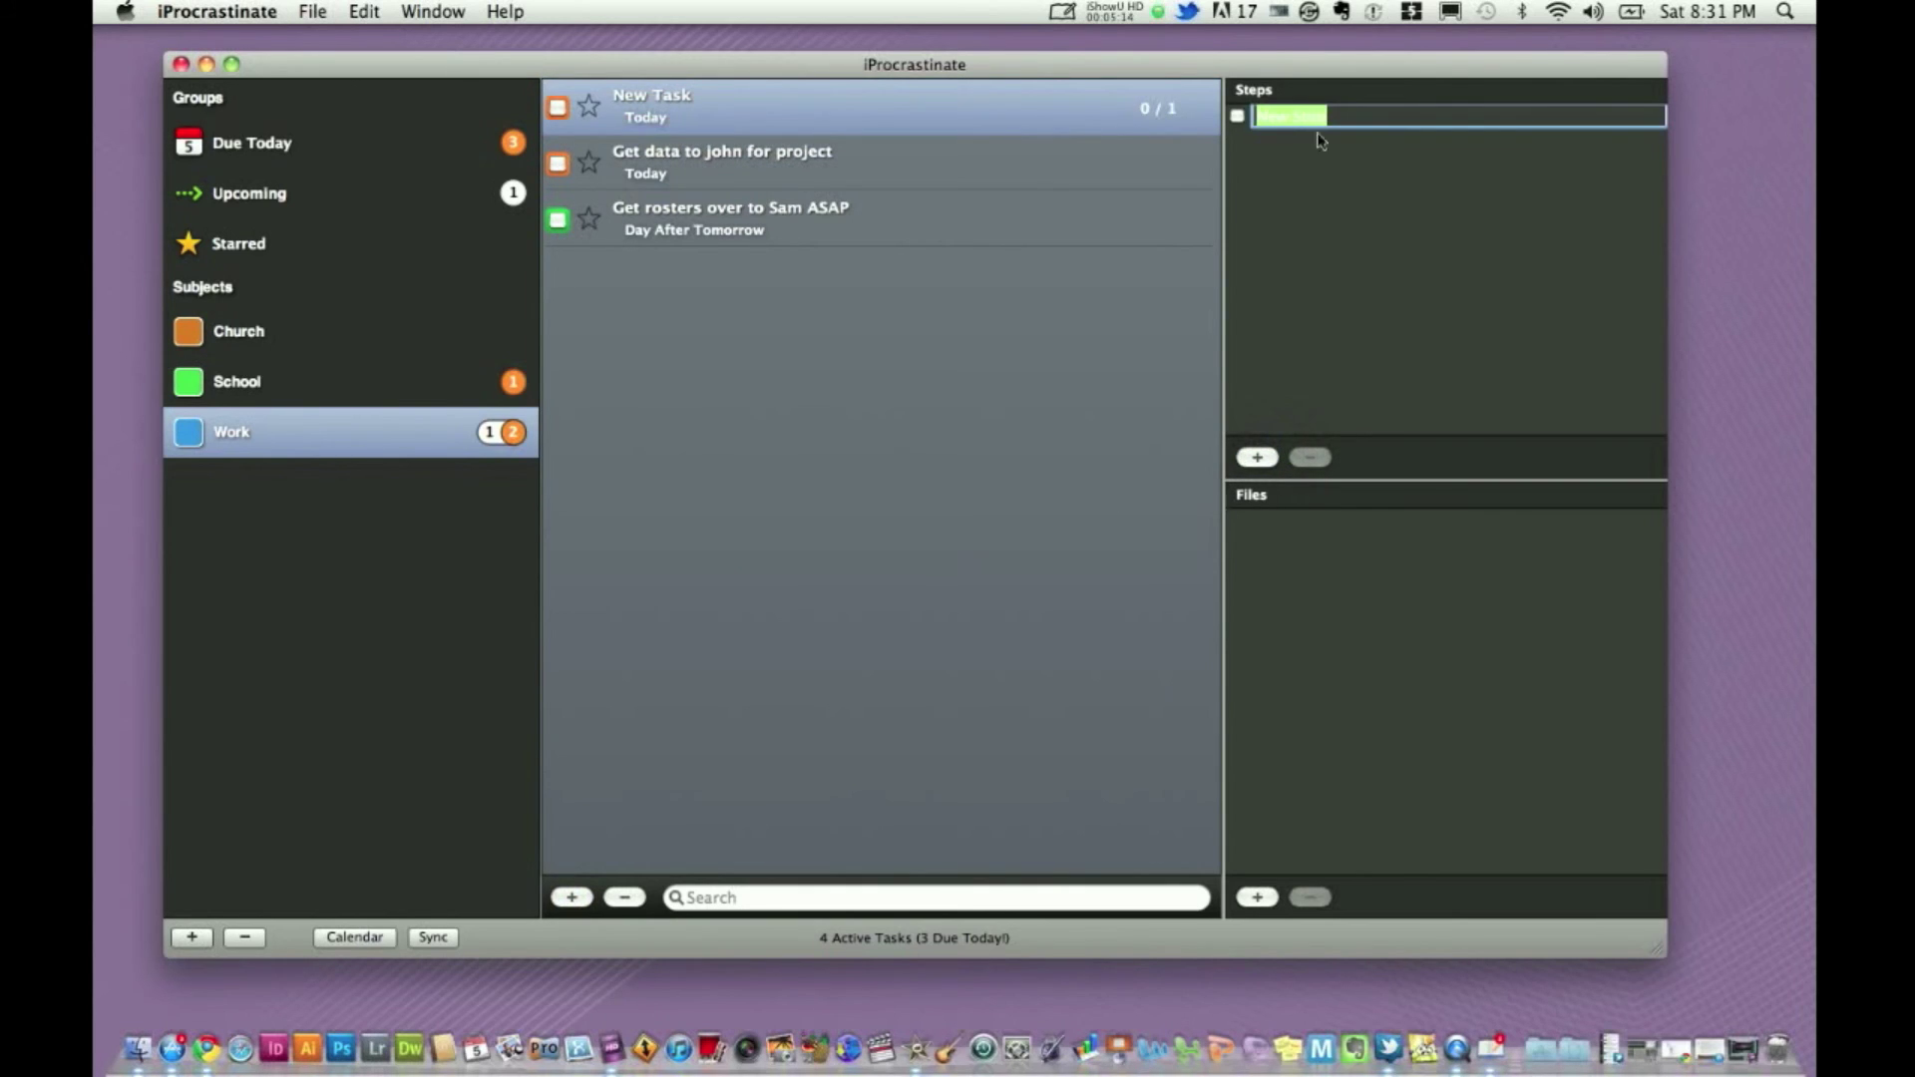
pyautogui.click(1322, 309)
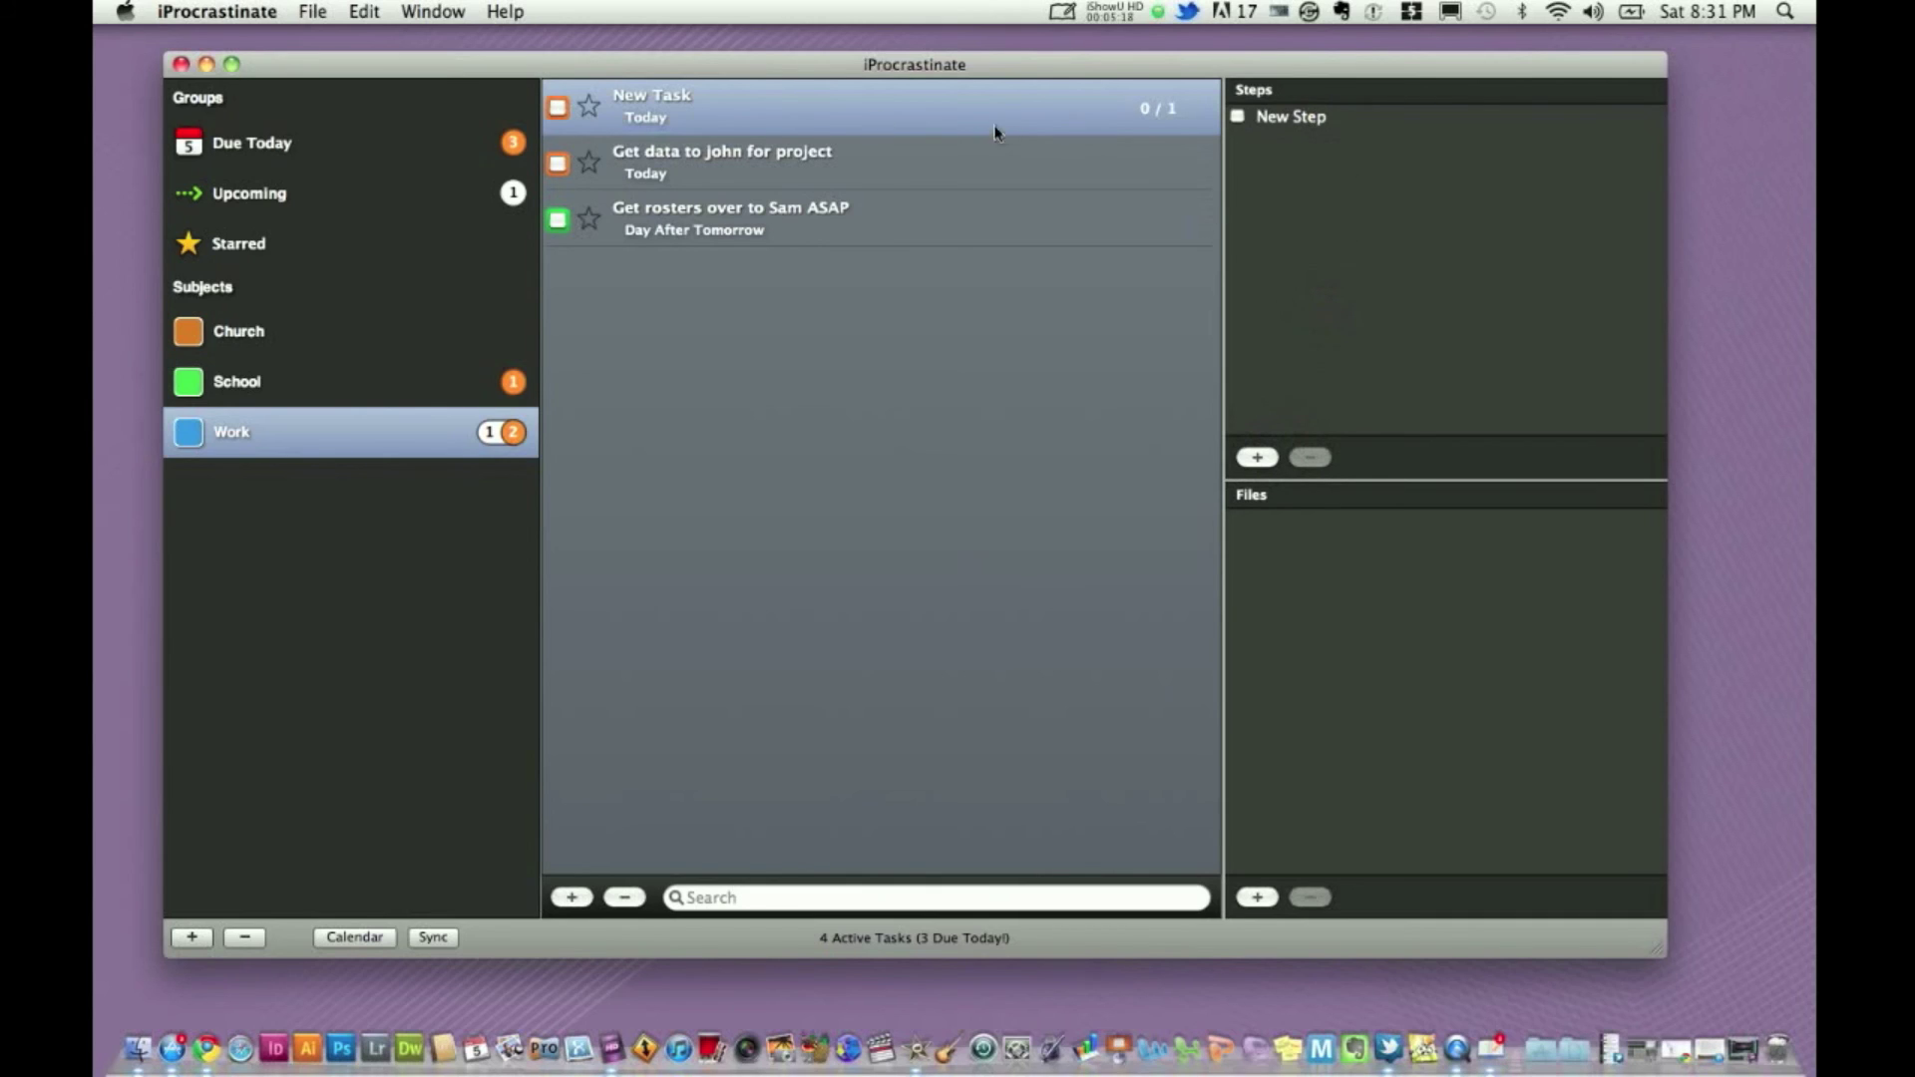
# - Give the project-data task three New Step entries
pyautogui.click(853, 160)
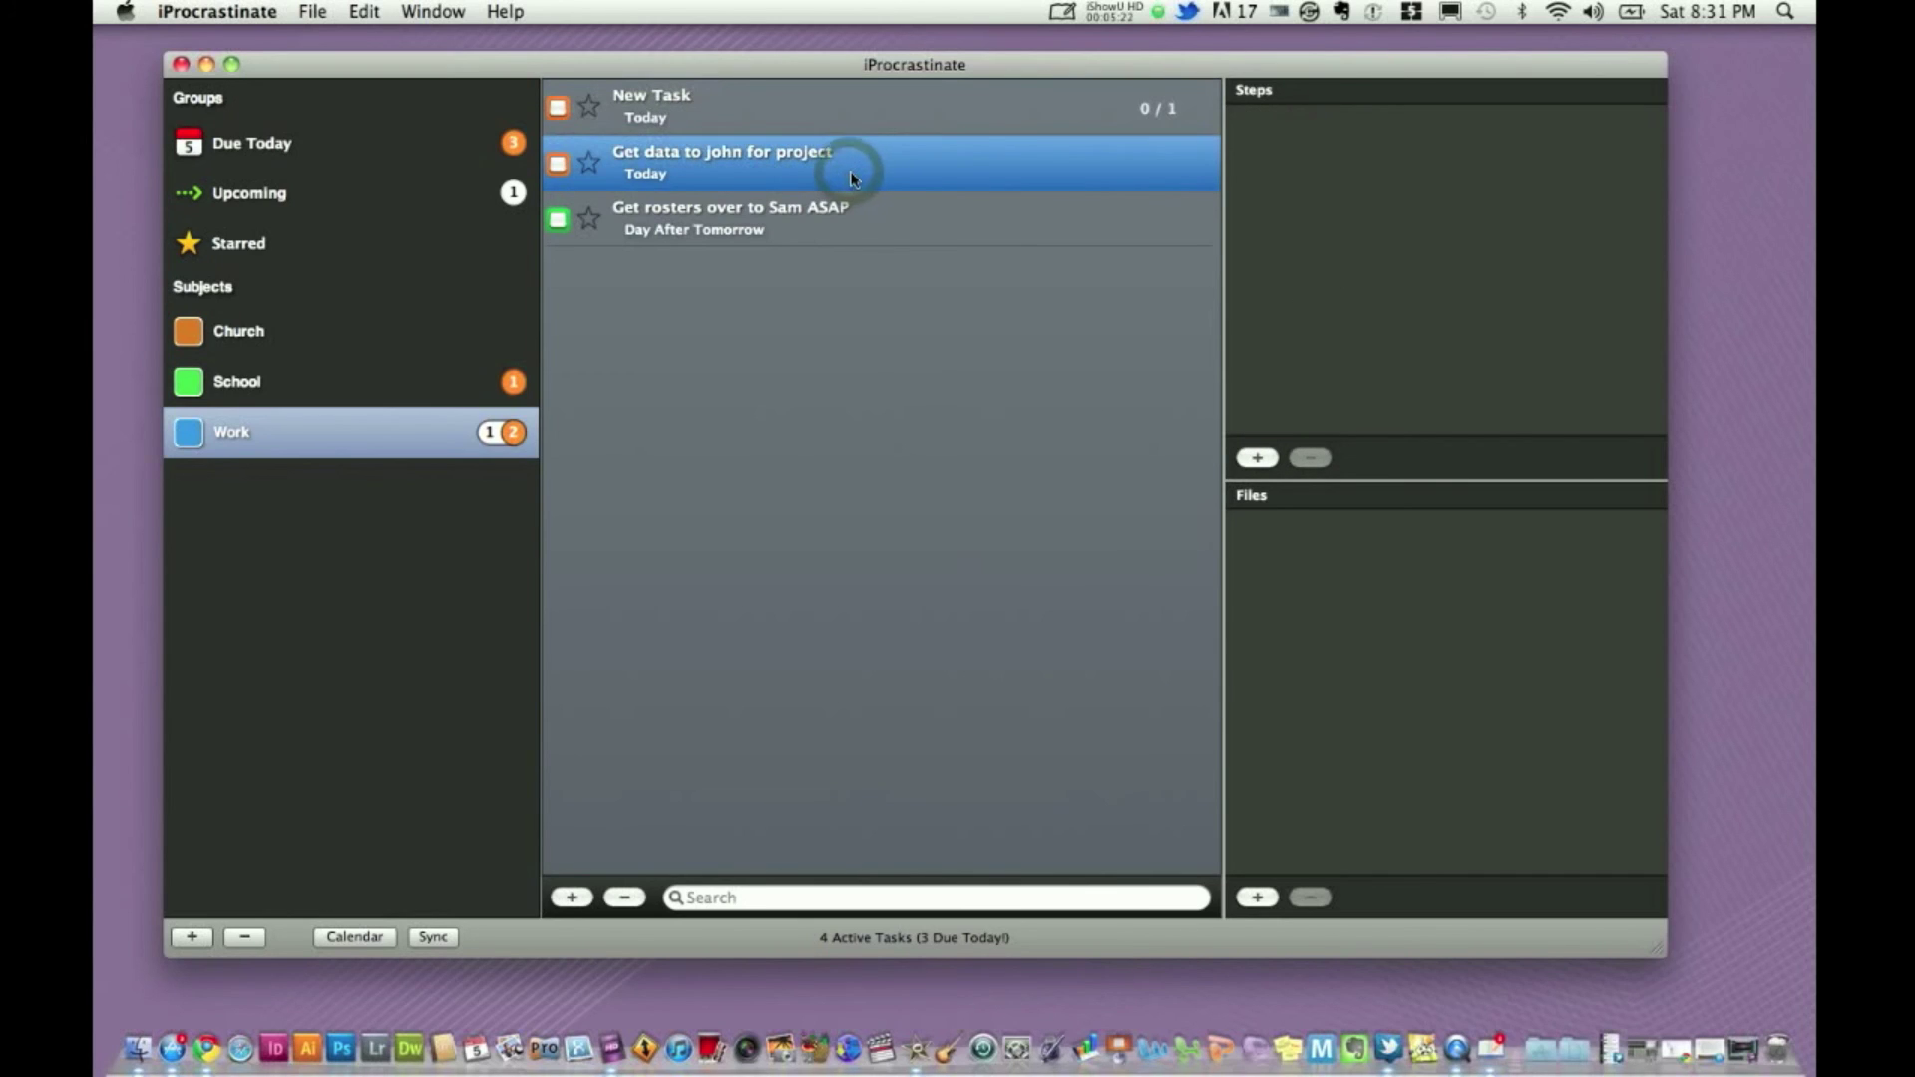
pyautogui.click(1256, 457)
pyautogui.click(1256, 457)
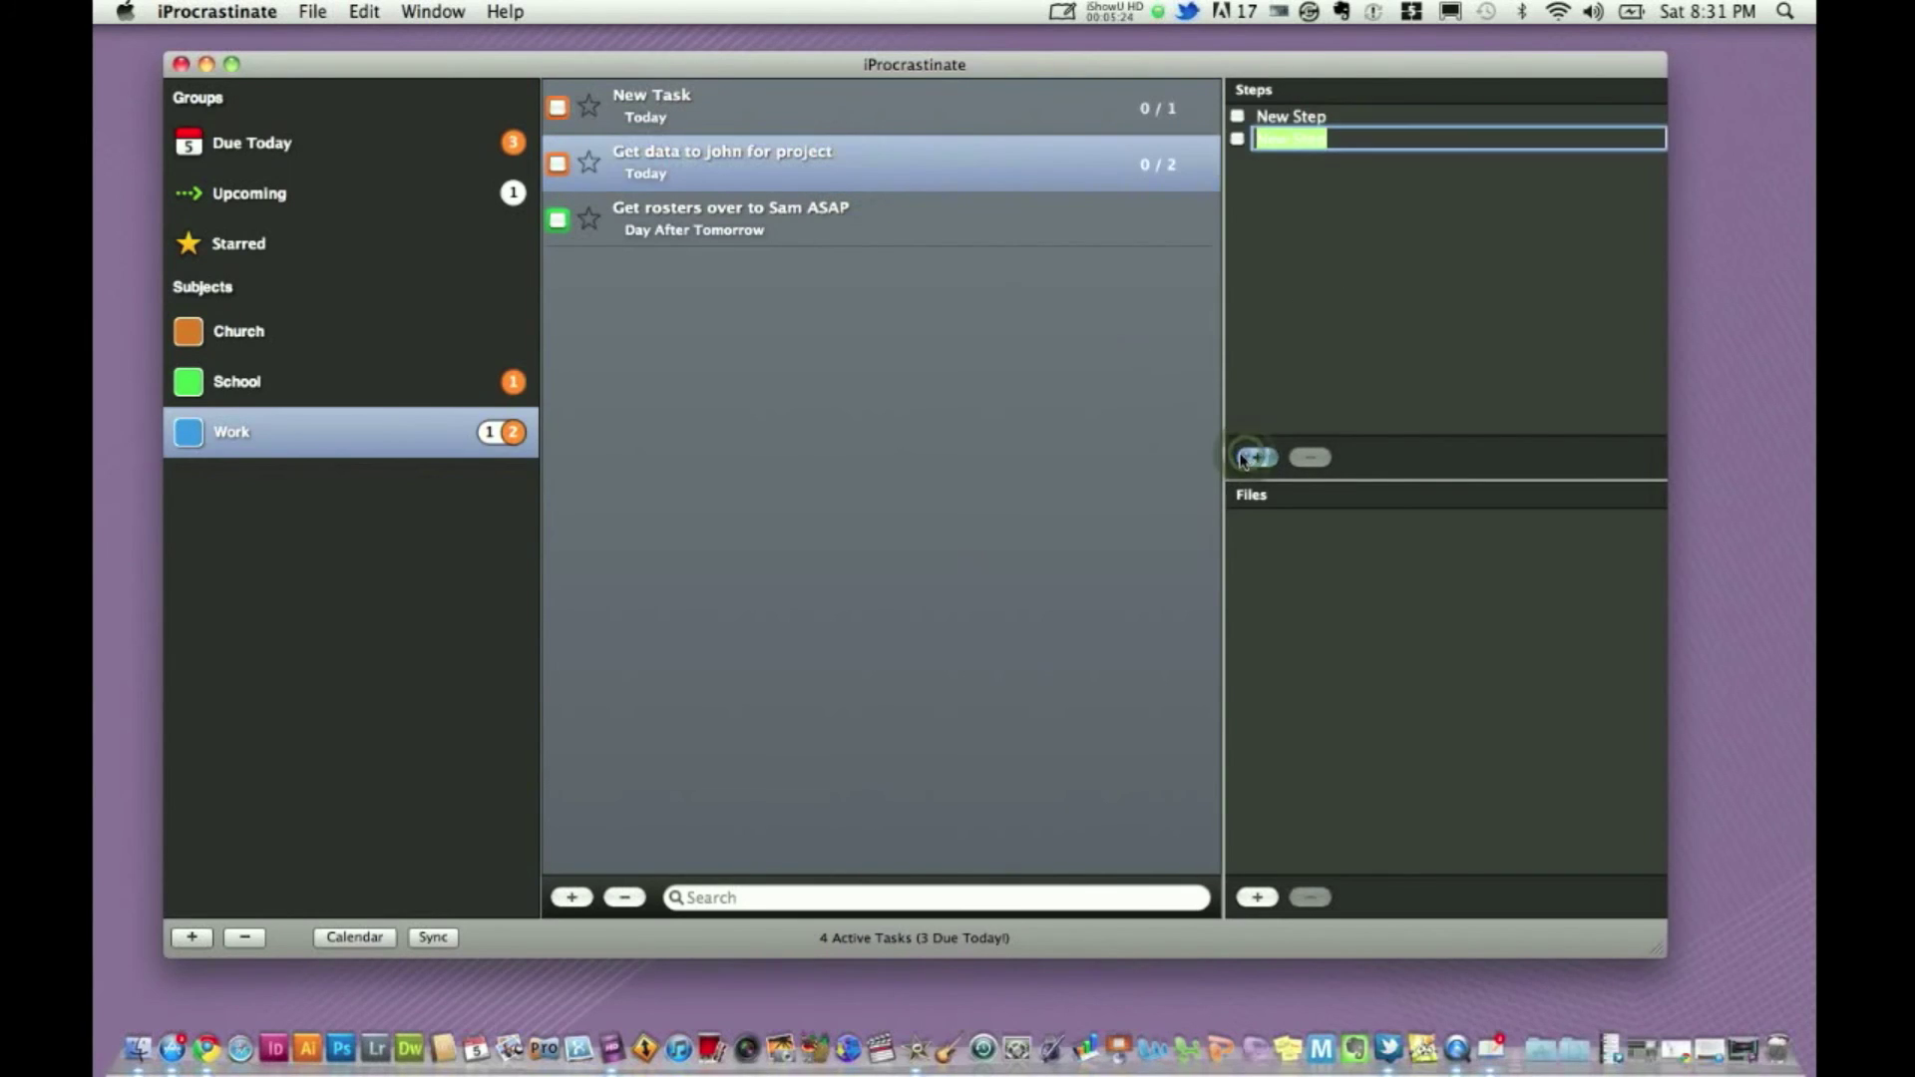
pyautogui.click(1255, 457)
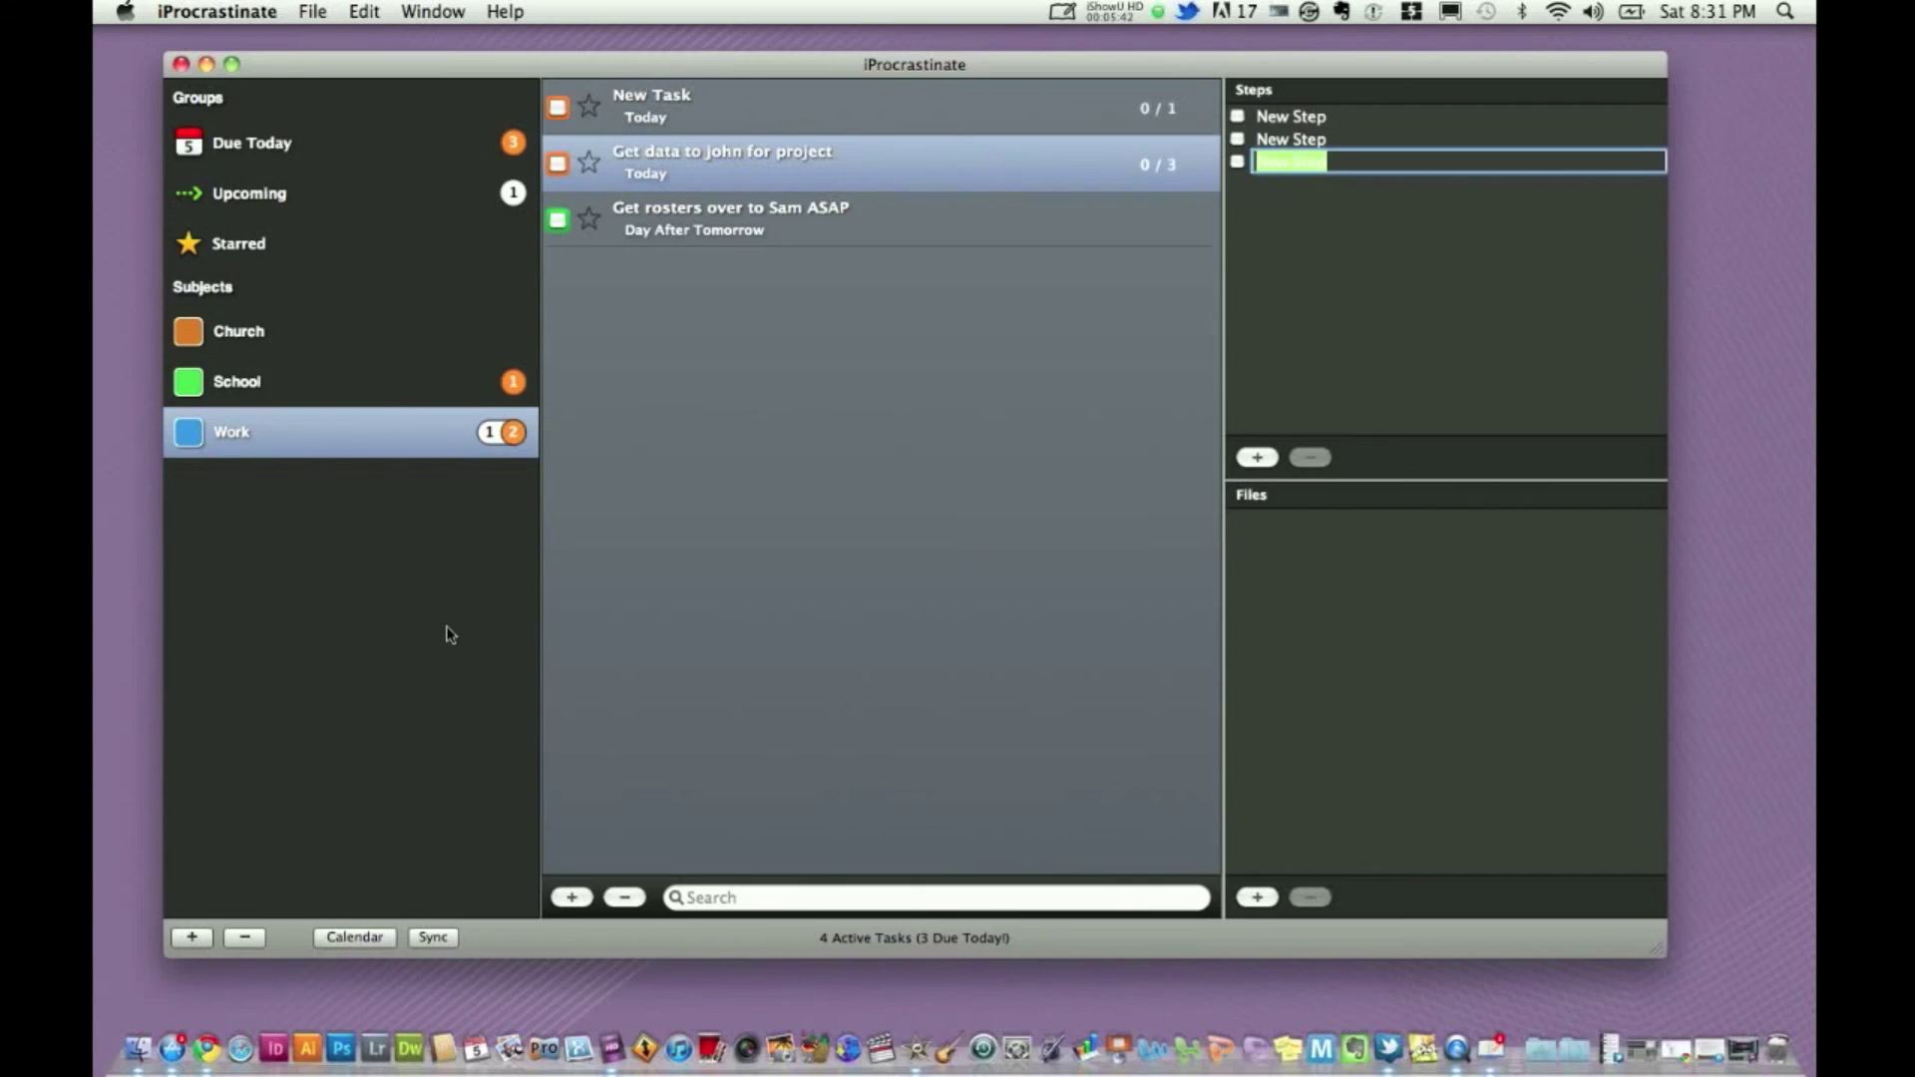
pyautogui.press('Return')
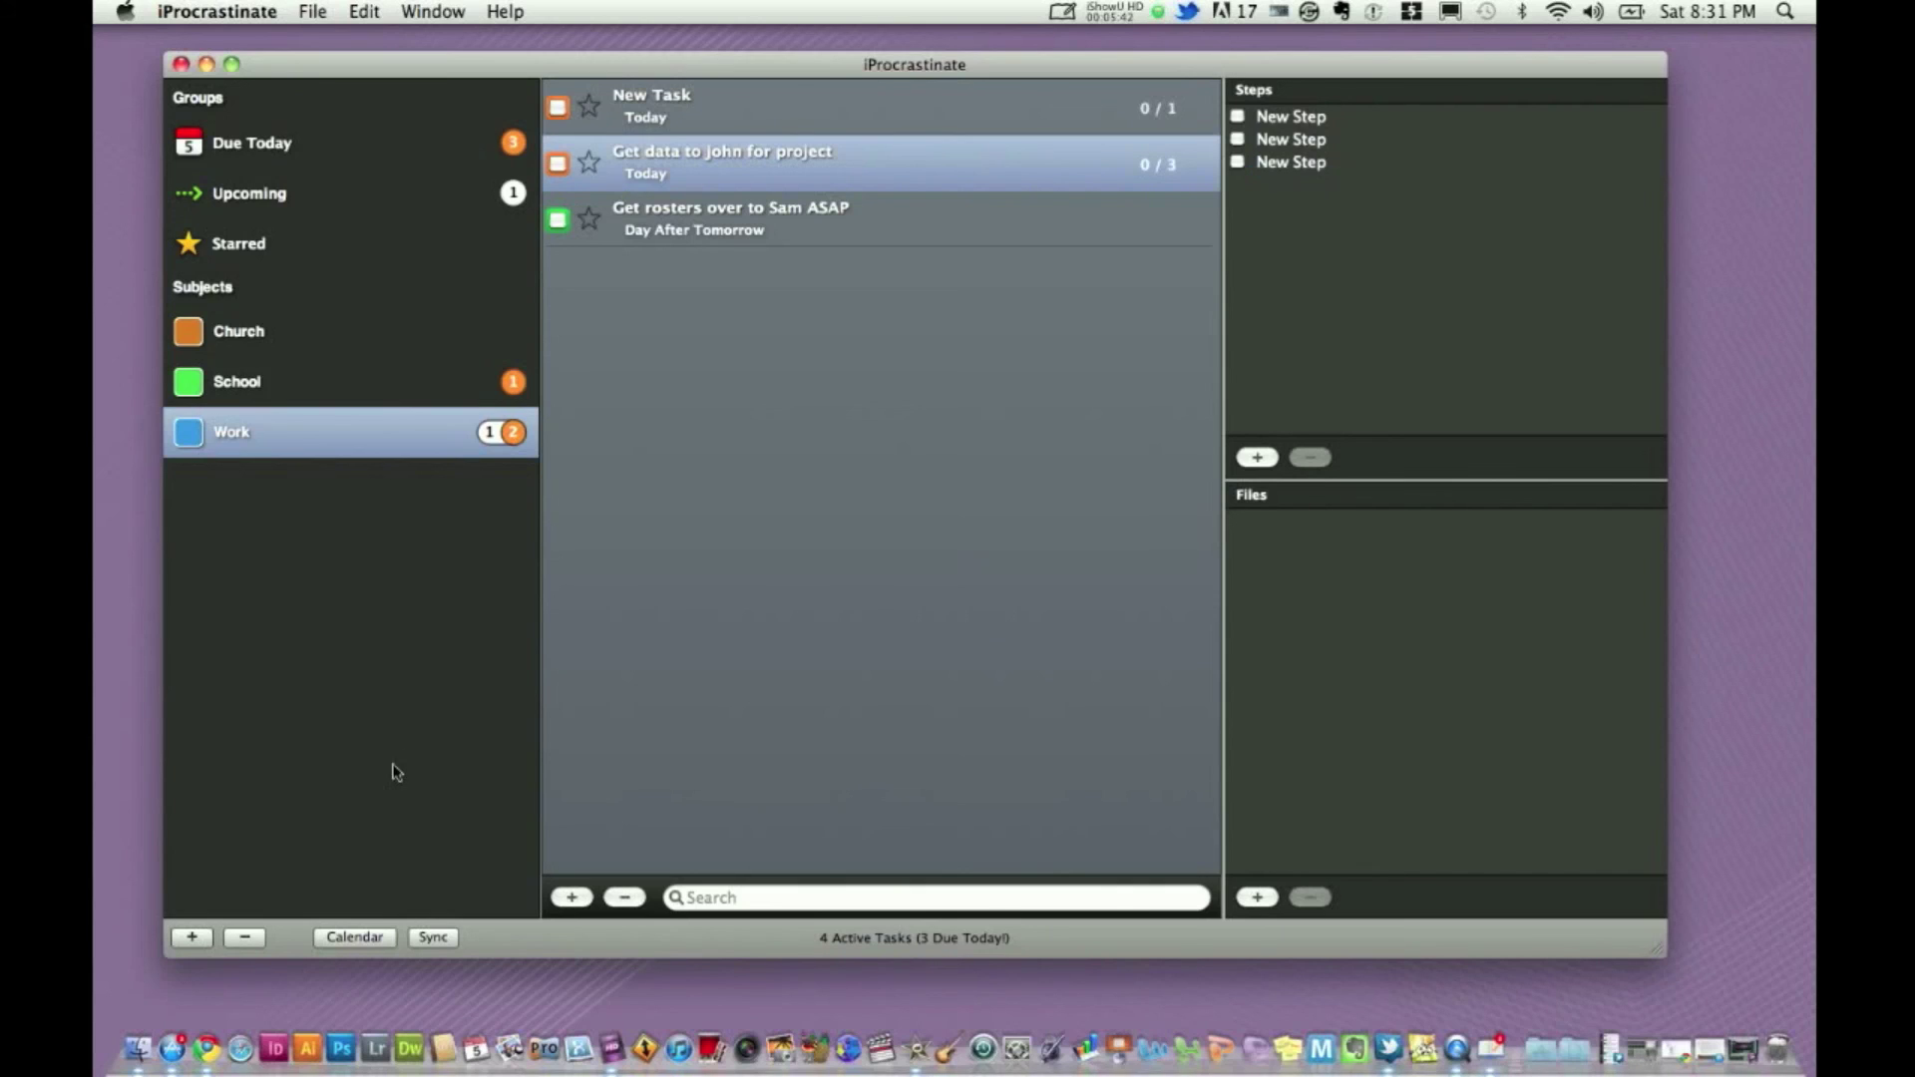
pyautogui.click(351, 938)
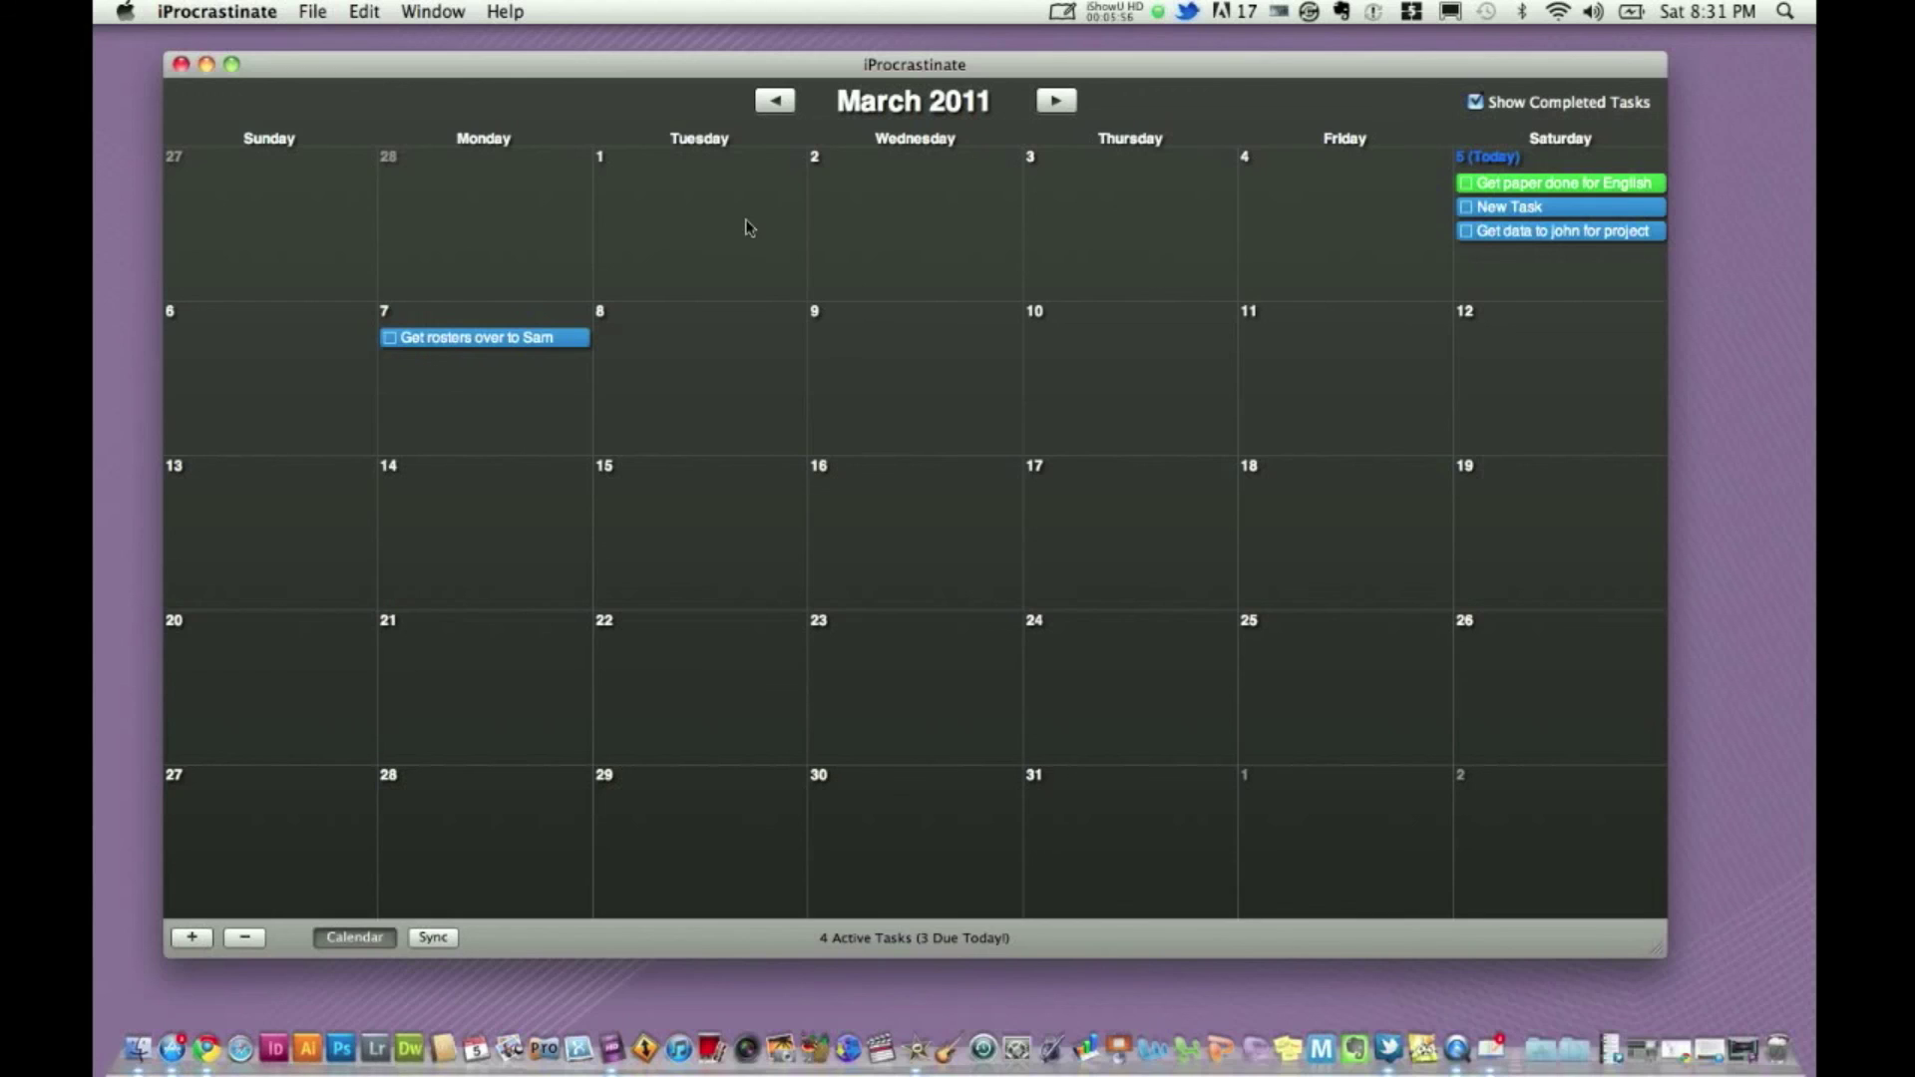
pyautogui.click(342, 943)
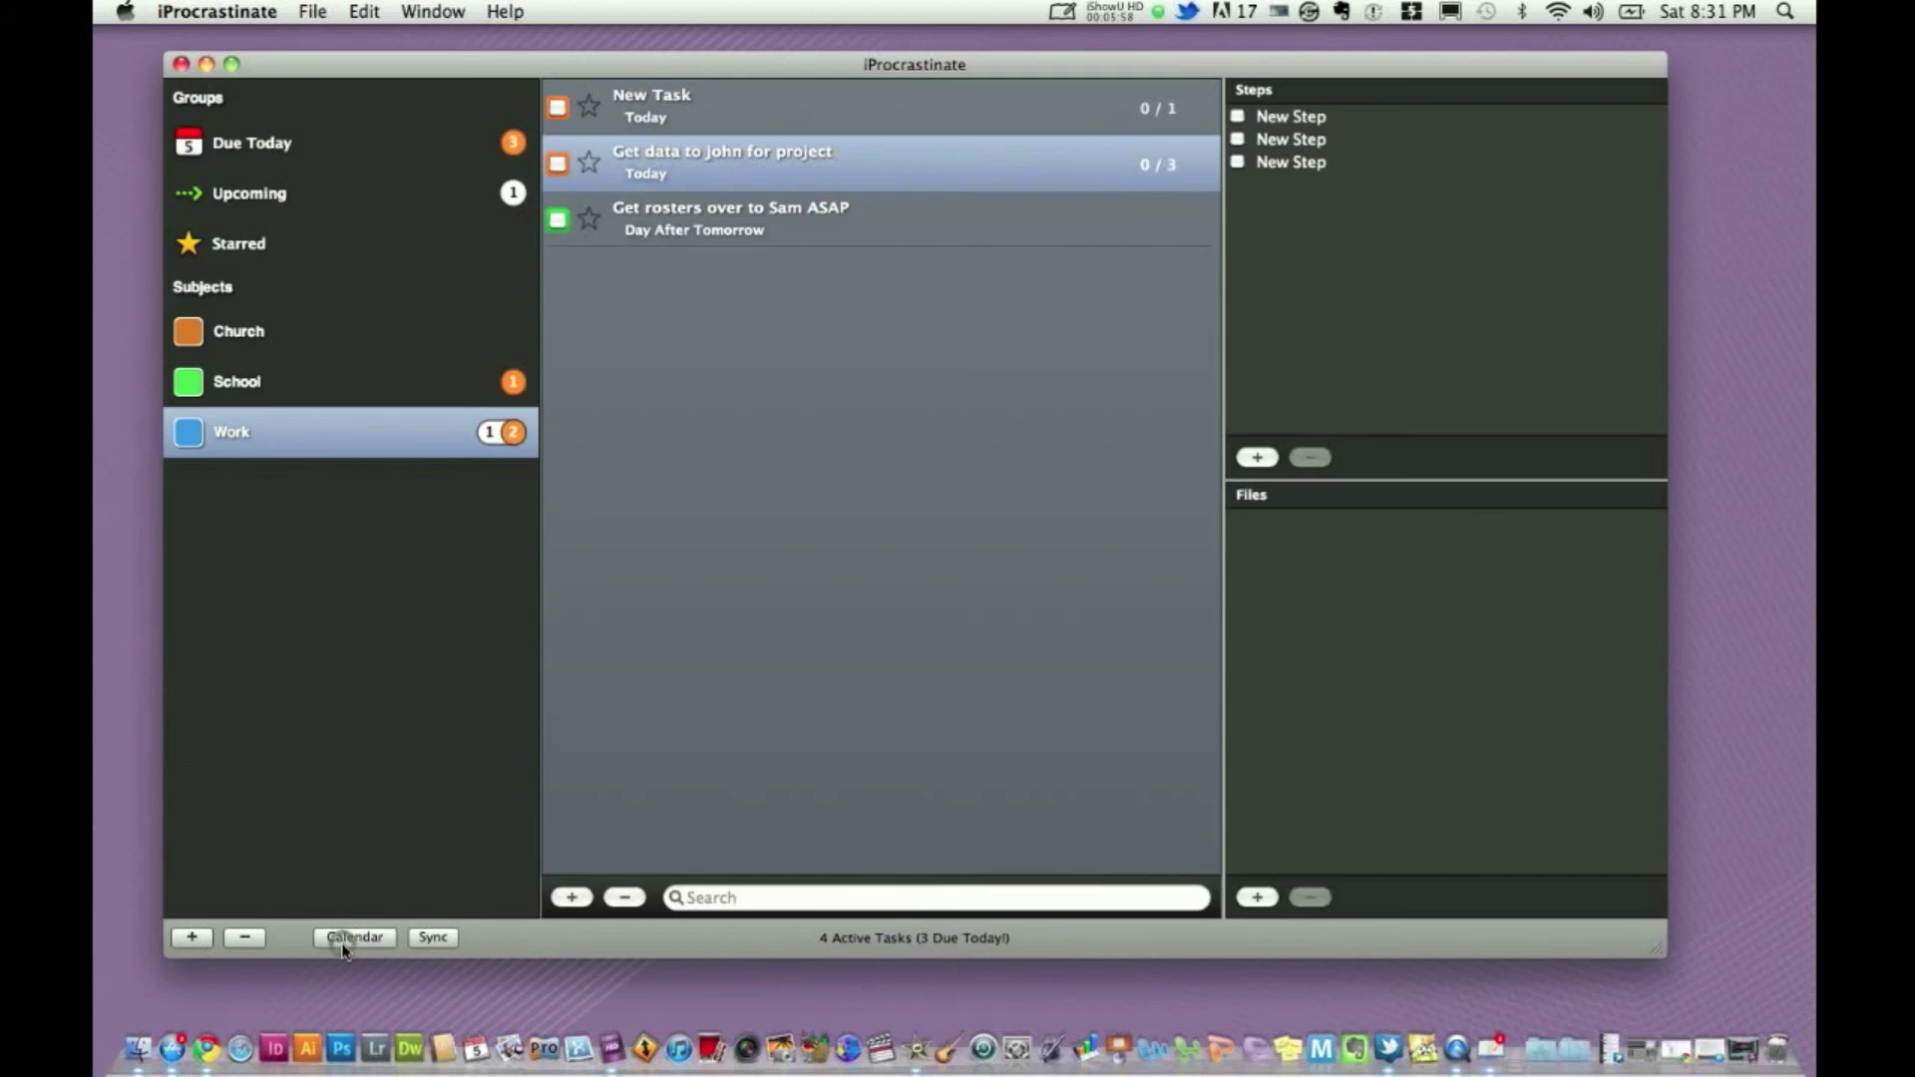